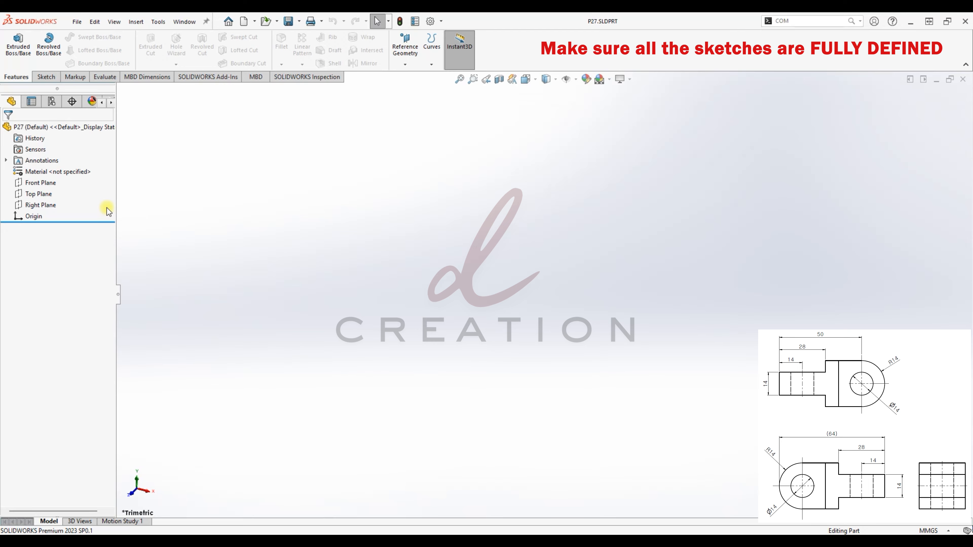
# - Start a sketch on the Right Plane and draw a centre rectangle about 94 × 87 mm at the origin
pyautogui.click(37, 205)
pyautogui.click(58, 195)
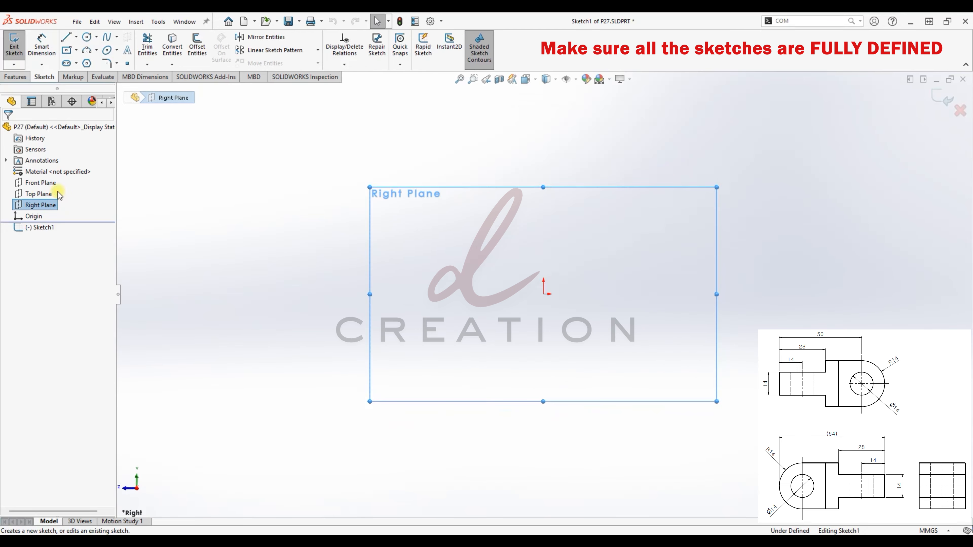
pyautogui.click(76, 50)
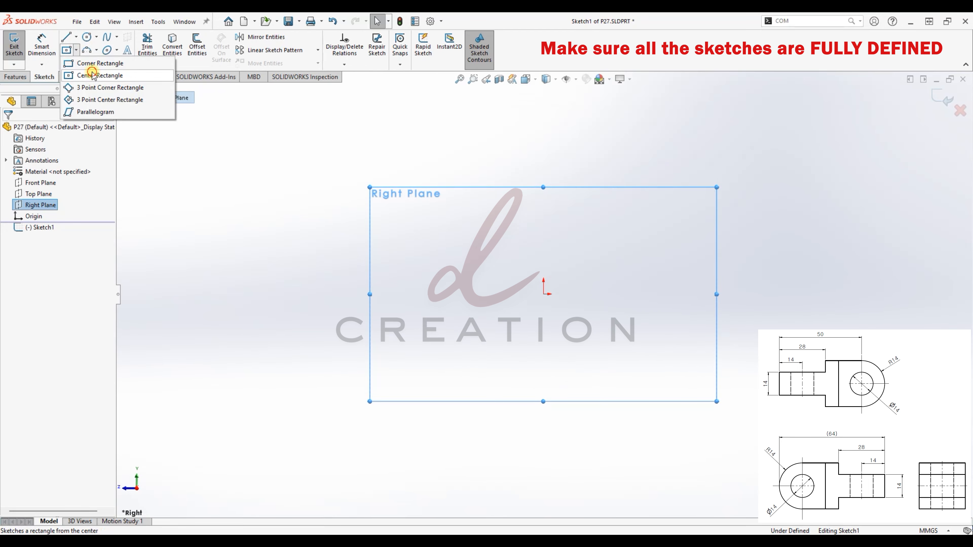
pyautogui.click(92, 74)
pyautogui.click(543, 293)
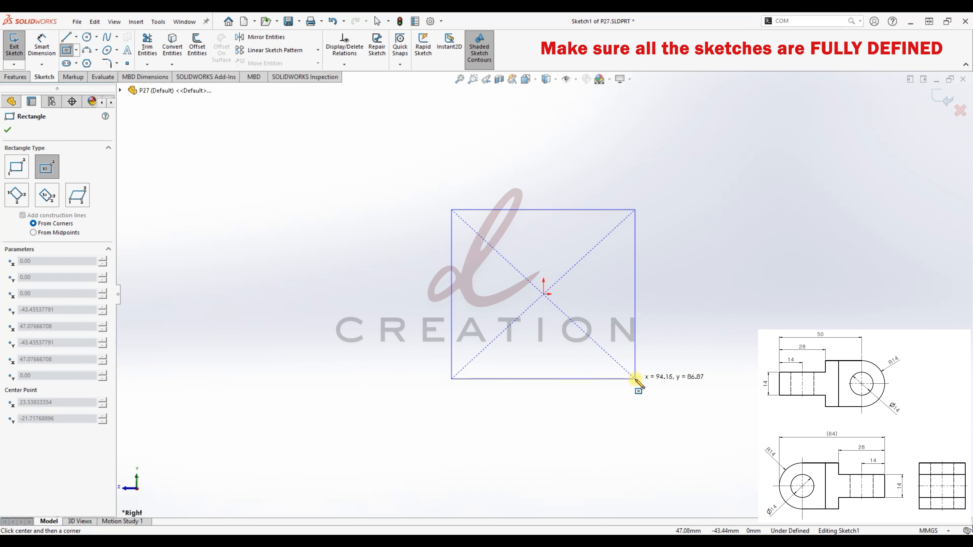
pyautogui.click(636, 379)
# - Dimension the rectangle's width and height to 28 mm each and finish the sketch
pyautogui.click(42, 46)
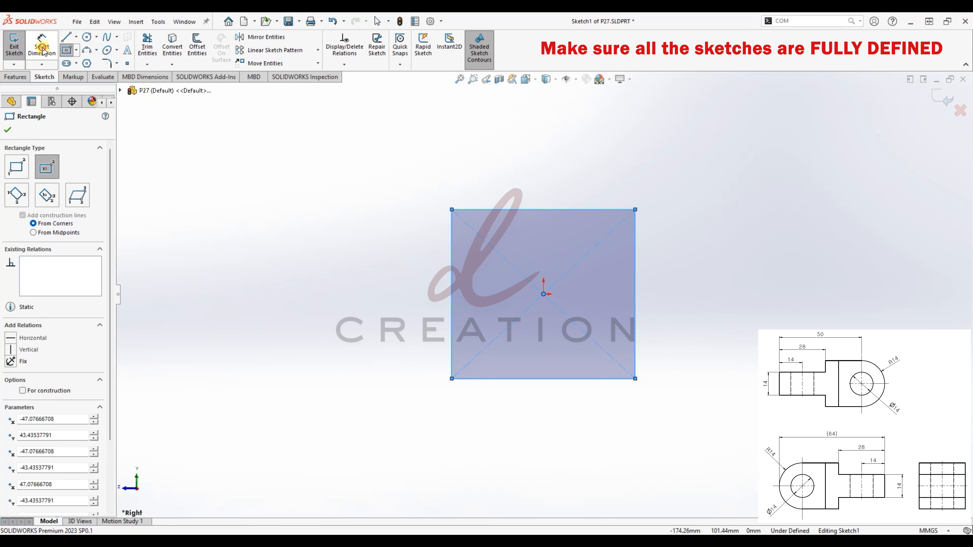
pyautogui.click(569, 214)
pyautogui.click(571, 161)
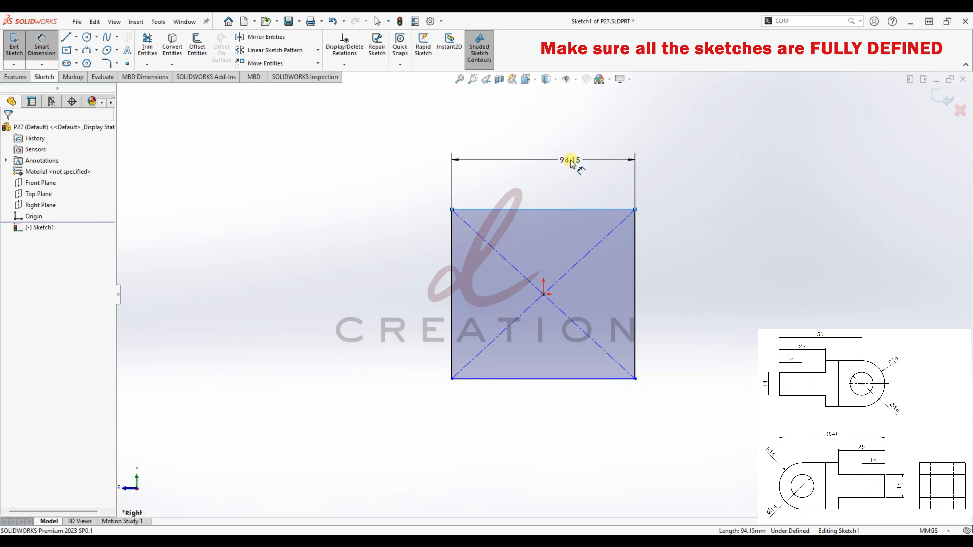
pyautogui.write('28')
pyautogui.press('Return')
pyautogui.click(635, 254)
pyautogui.click(685, 257)
pyautogui.write('28')
pyautogui.press('Return')
pyautogui.press('Escape')
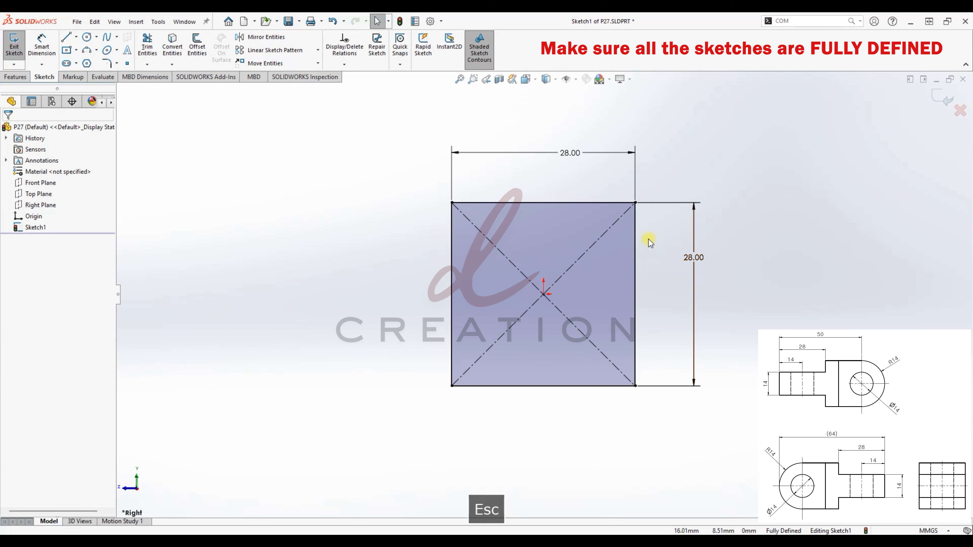
pyautogui.click(936, 98)
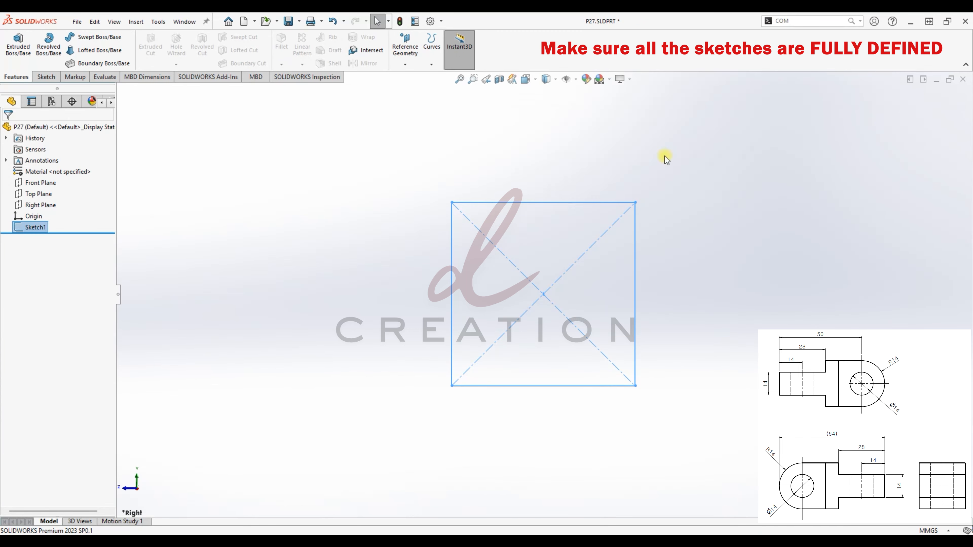
# - Extrude the square sketch 8 mm with the Mid Plane end condition
pyautogui.click(17, 49)
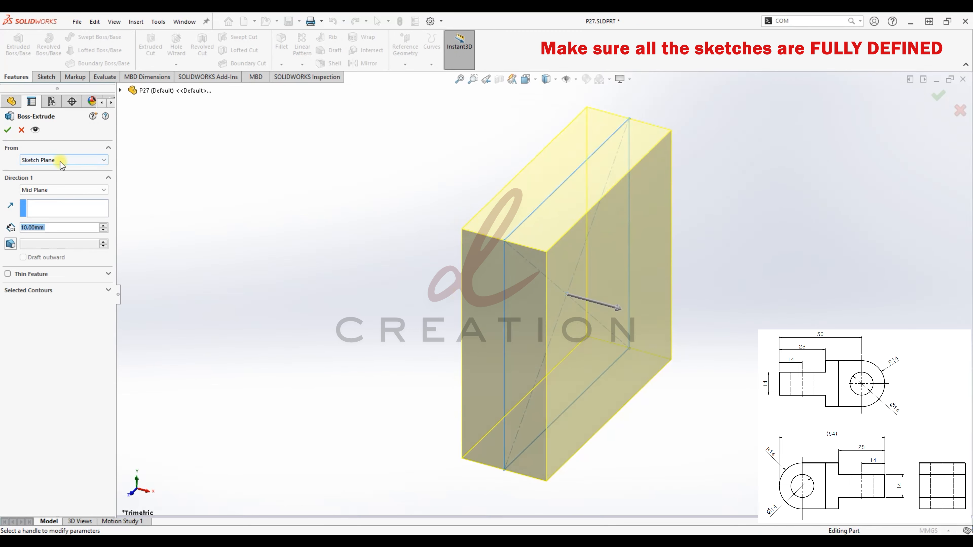
pyautogui.click(61, 189)
pyautogui.click(59, 226)
pyautogui.write('8')
pyautogui.press('Return')
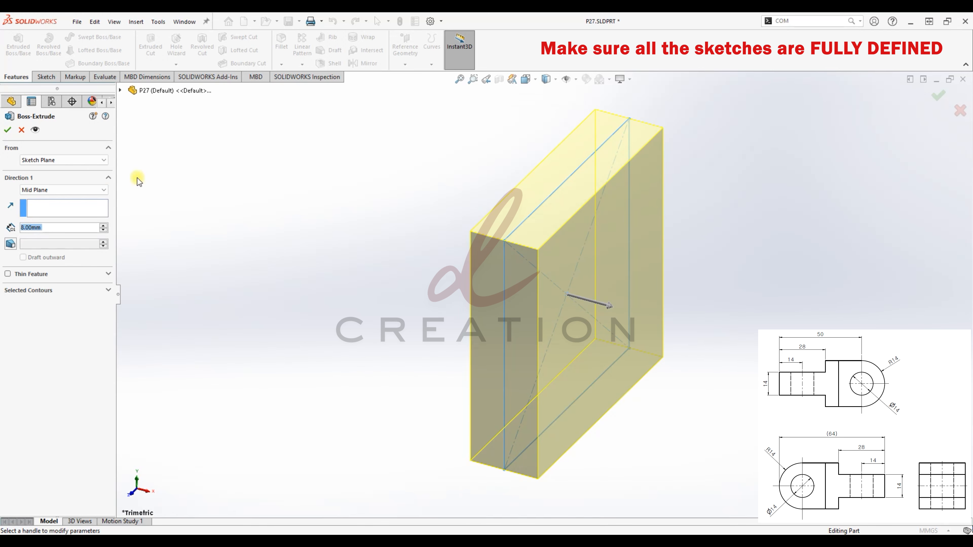
pyautogui.click(9, 130)
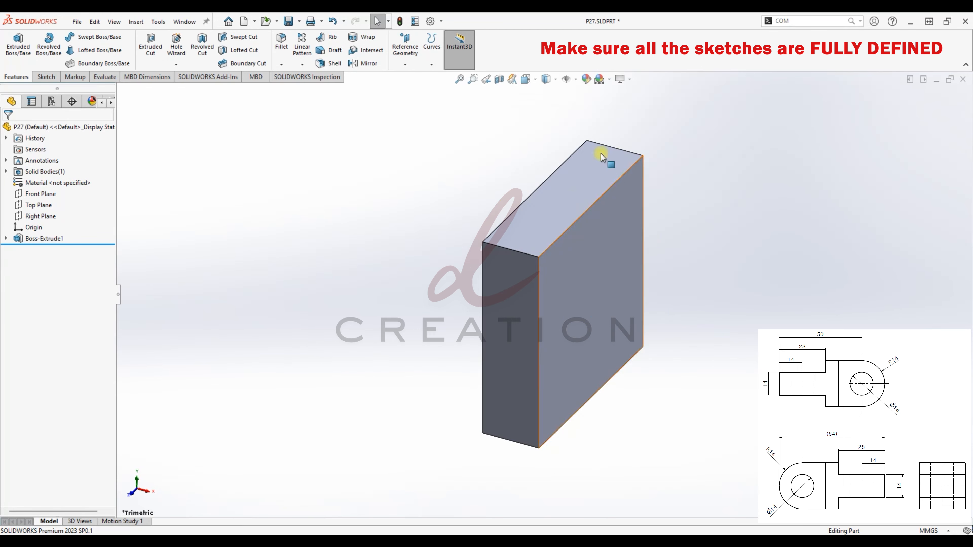
# - Sketch a rounded tab on the Top Plane from the plate's 28 mm edge: two parallel lines joined by a 14 mm radius, 180° arc
pyautogui.moveTo(333, 261); pyautogui.dragTo(346, 268, button='middle')
pyautogui.click(54, 207)
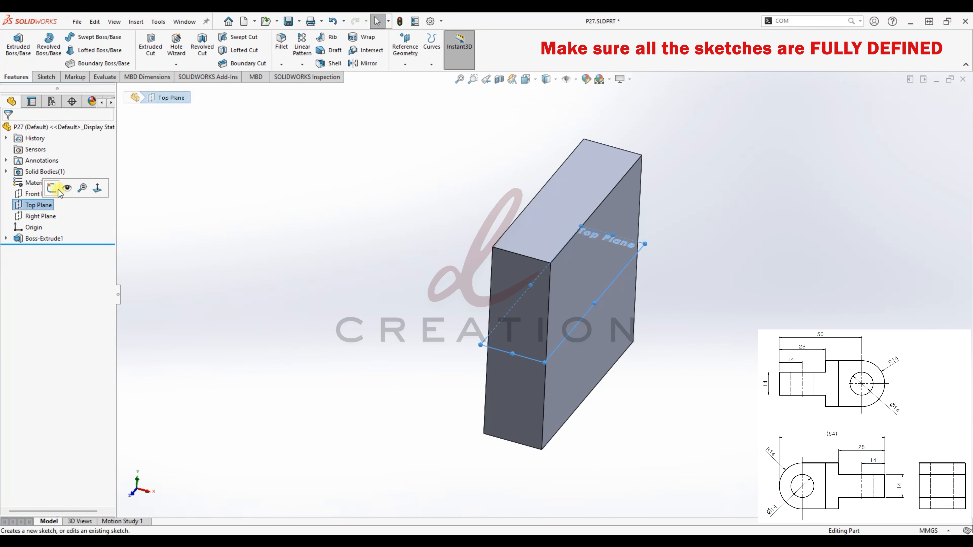
pyautogui.click(60, 191)
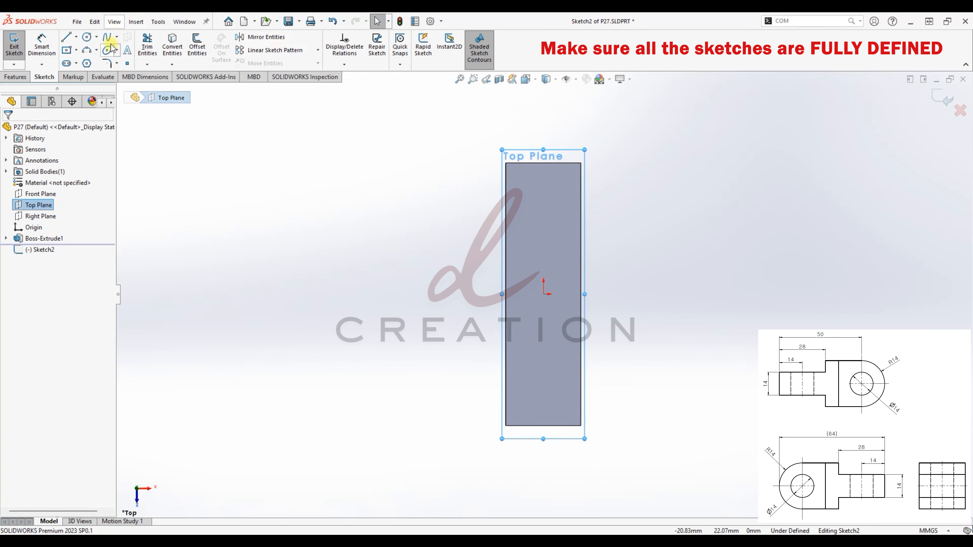
pyautogui.click(67, 37)
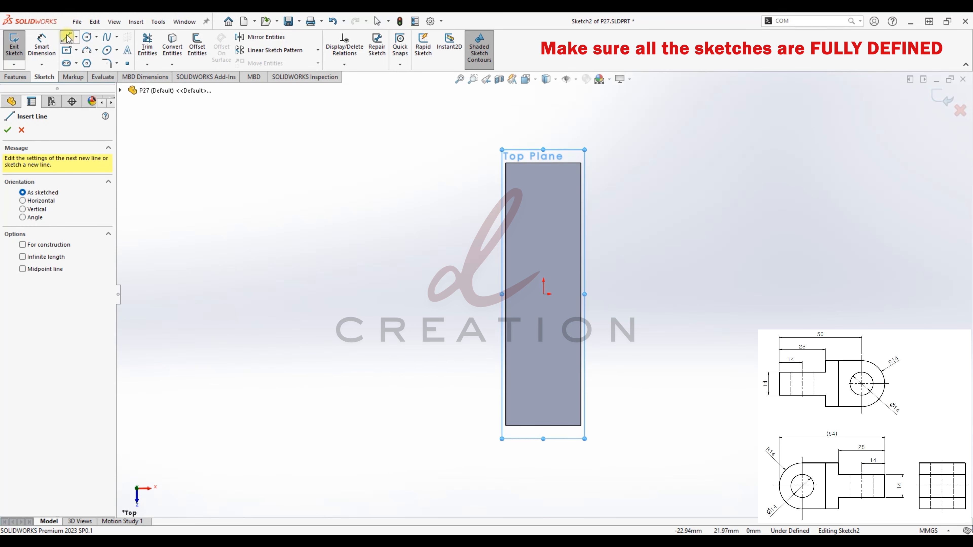
pyautogui.click(506, 163)
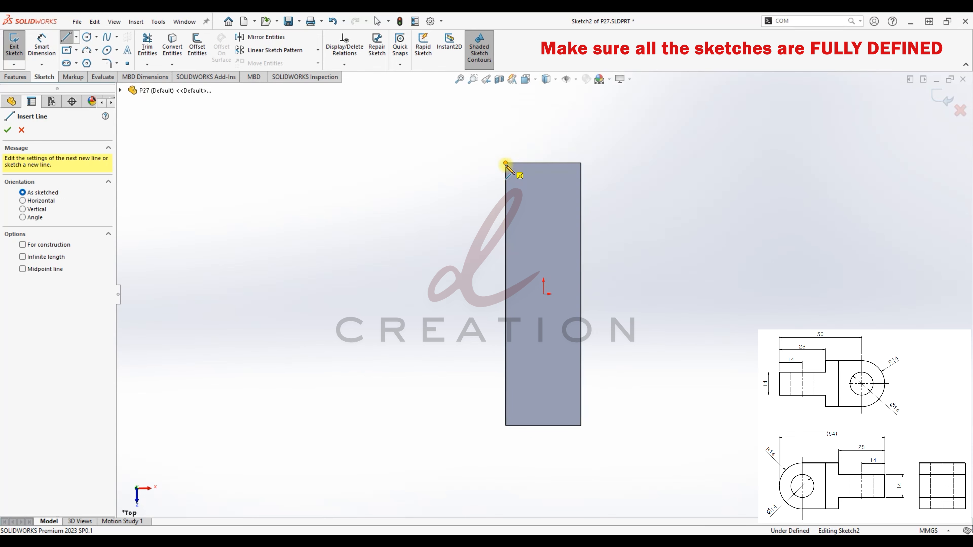
pyautogui.click(506, 425)
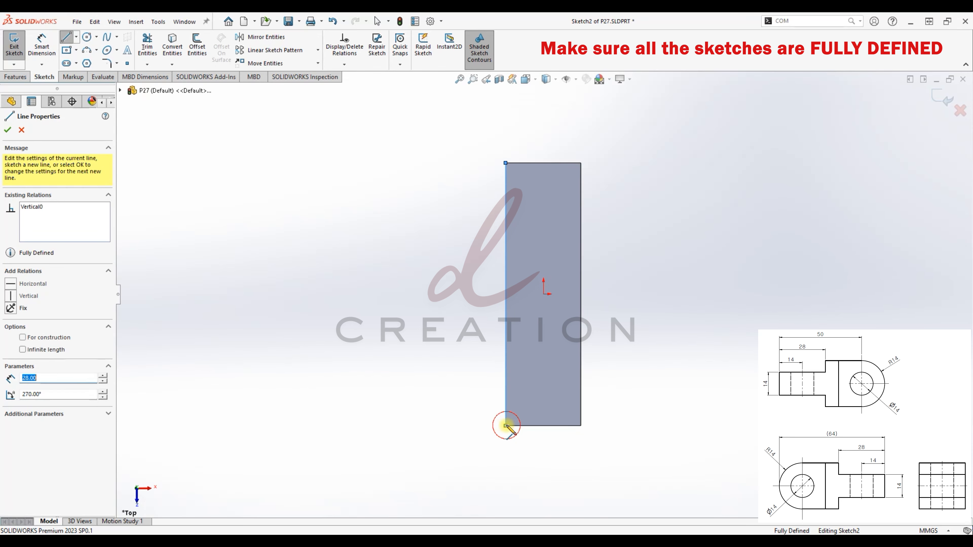
pyautogui.click(330, 425)
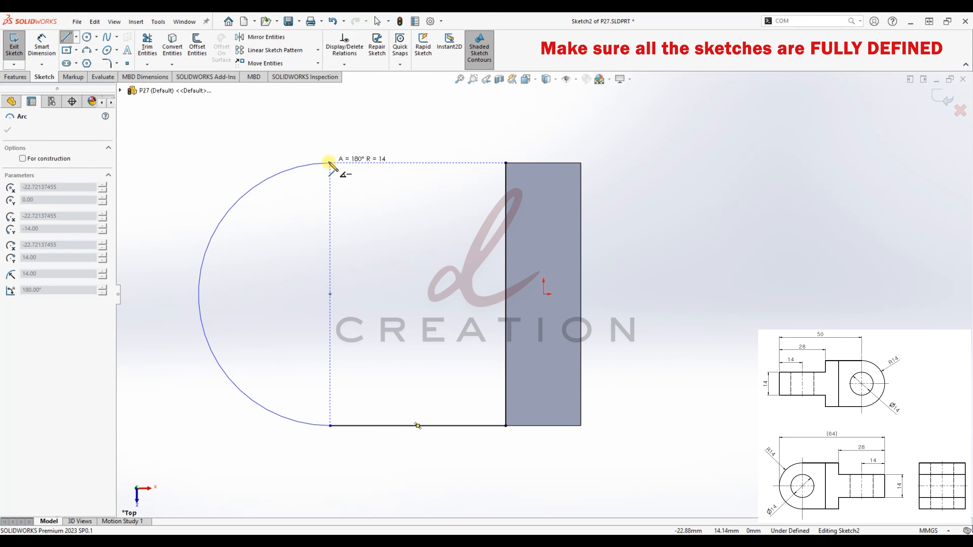
pyautogui.click(330, 163)
pyautogui.click(506, 163)
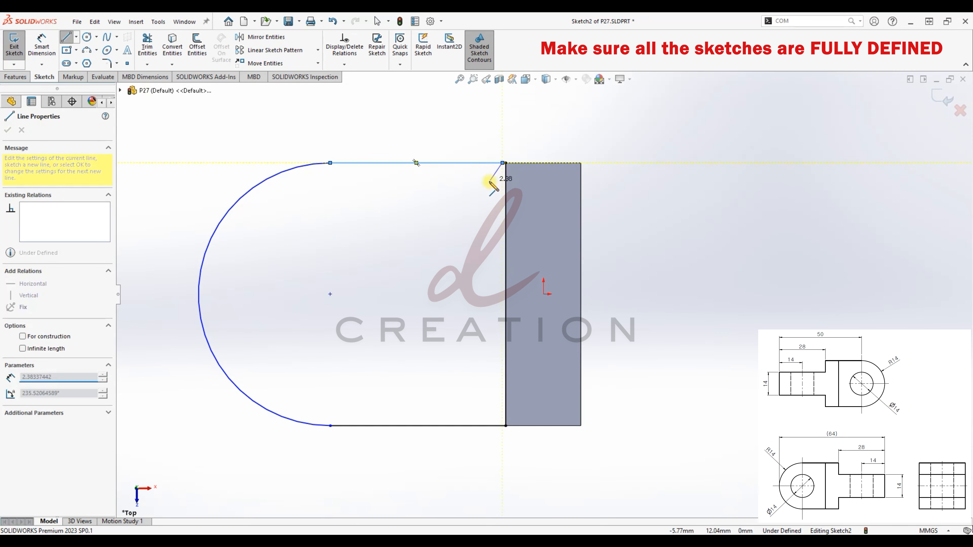
# - Close the tab profile by joining the upper line's loose endpoint to the plate's corner
pyautogui.press('Escape')
pyautogui.scroll(-4, 505, 164)
pyautogui.click(515, 210)
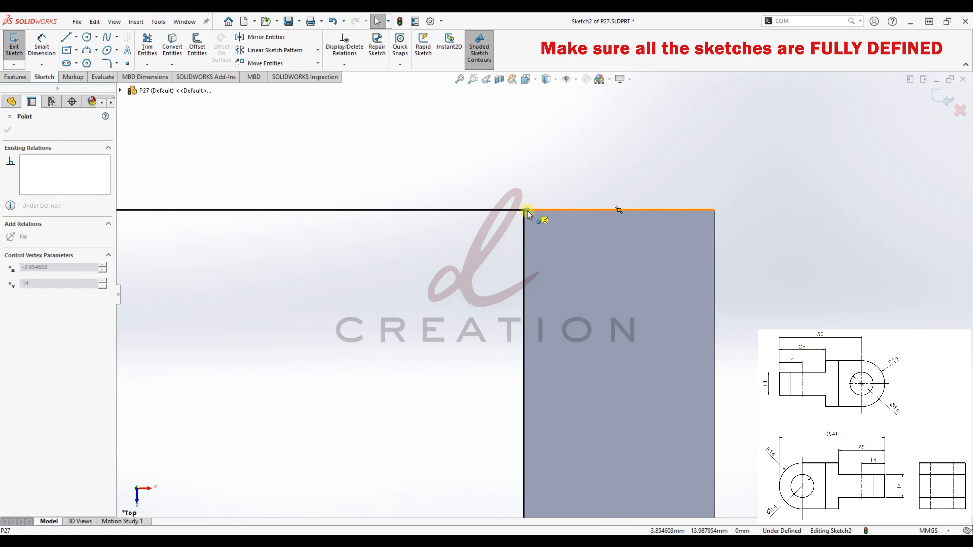
pyautogui.press('Escape')
pyautogui.scroll(5, 526, 255)
pyautogui.scroll(1, 442, 413)
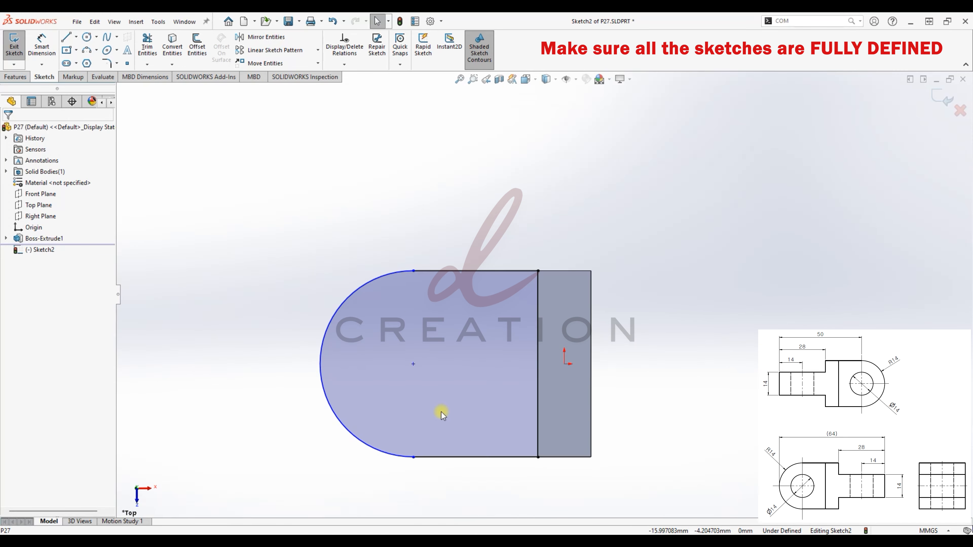
# - Dimension the tab's overall length from the arc's outermost point to the plate edge as 28 mm
pyautogui.click(42, 46)
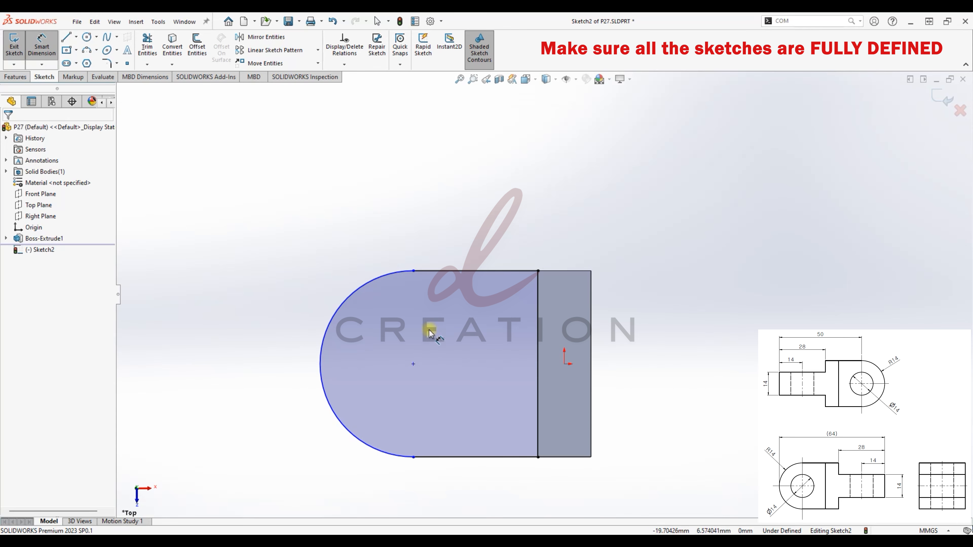
pyautogui.click(320, 366)
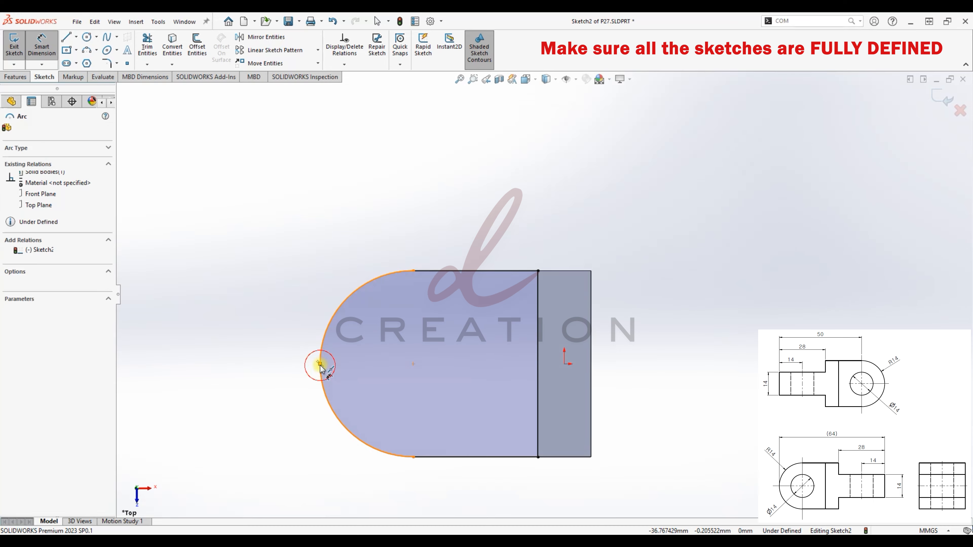
pyautogui.click(537, 321)
pyautogui.click(459, 157)
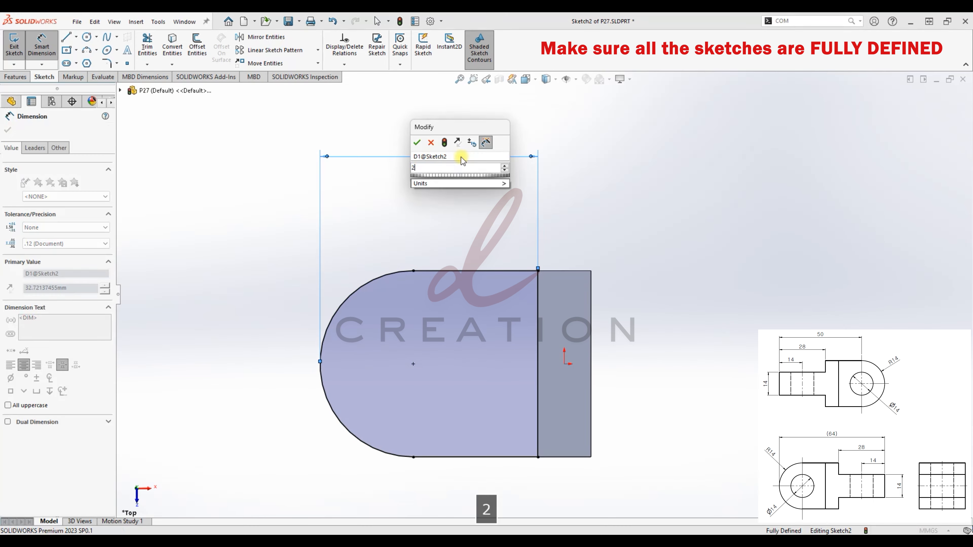
pyautogui.press('Return')
pyautogui.press('Escape')
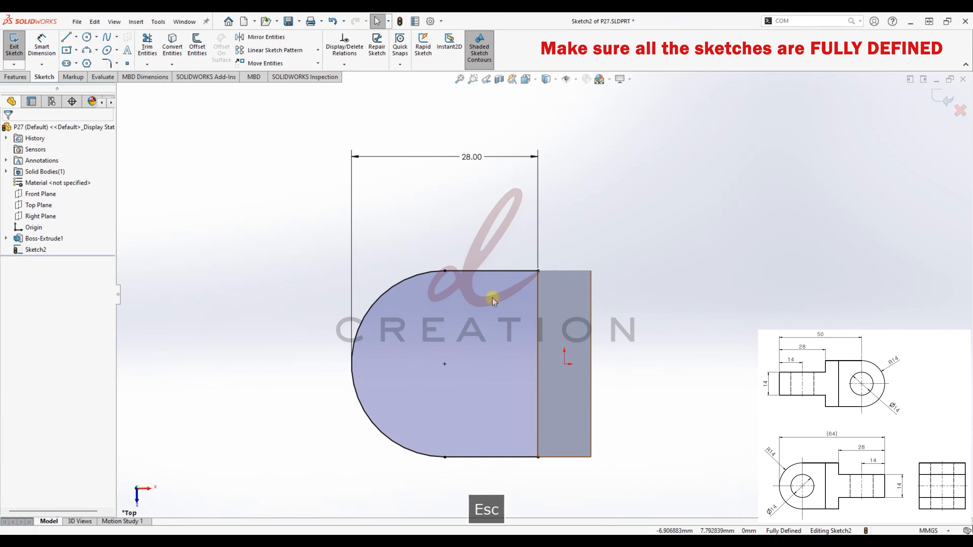
# - Sketch a circle about 14.3 mm in diameter centred on the tab arc's centre point
pyautogui.click(87, 37)
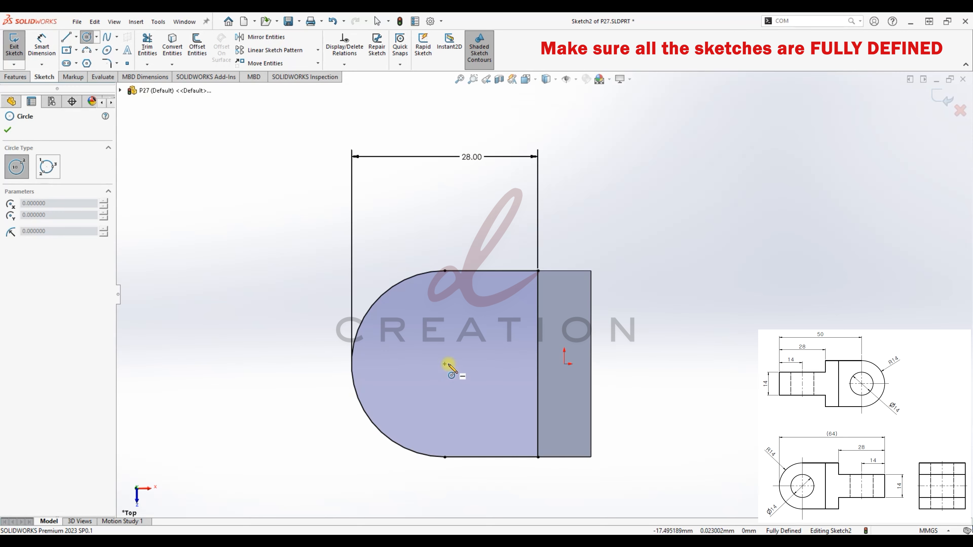
pyautogui.click(444, 364)
pyautogui.click(478, 397)
pyautogui.press('Escape')
# - Set the circle's diameter to 14 mm and finish the tab sketch
pyautogui.click(42, 41)
pyautogui.click(446, 317)
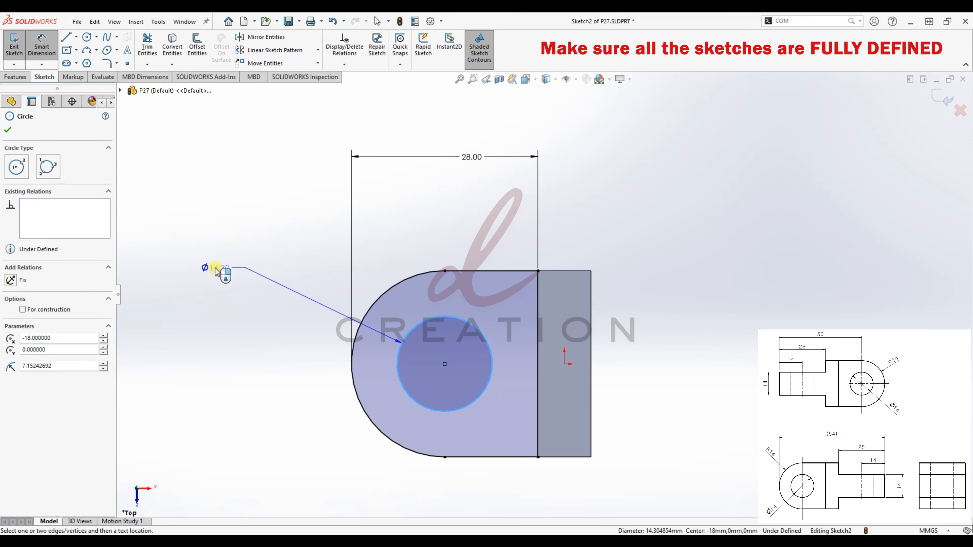
pyautogui.click(214, 270)
pyautogui.write('14')
pyautogui.press('Return')
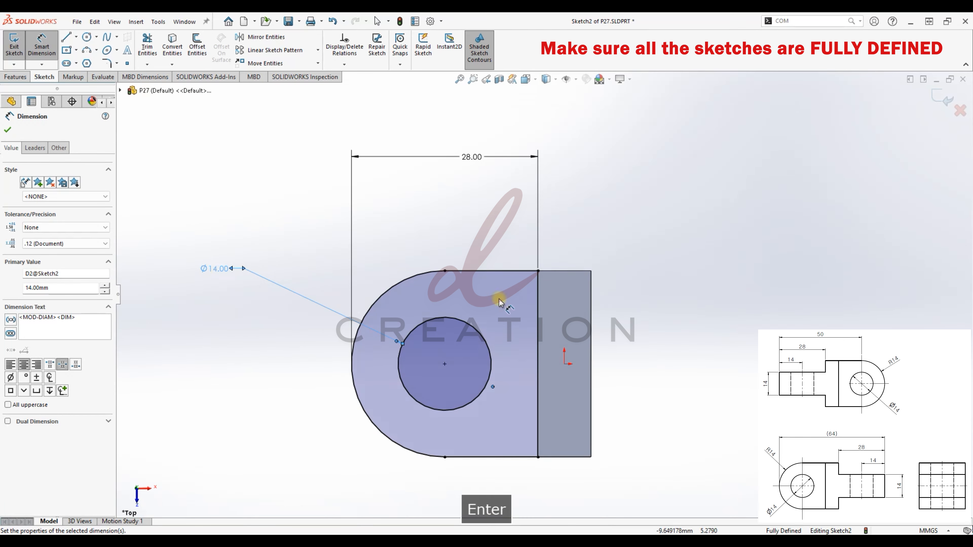
pyautogui.press('Escape')
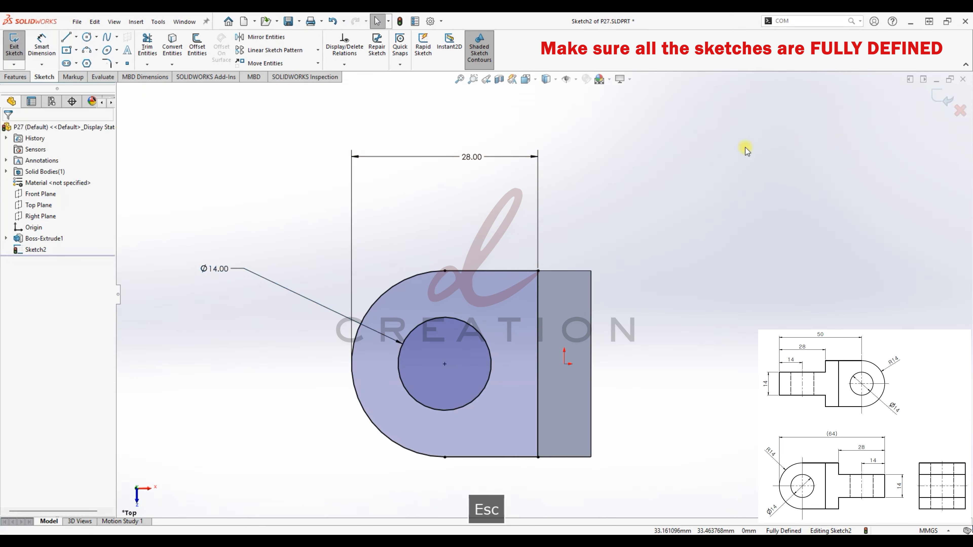
pyautogui.click(943, 98)
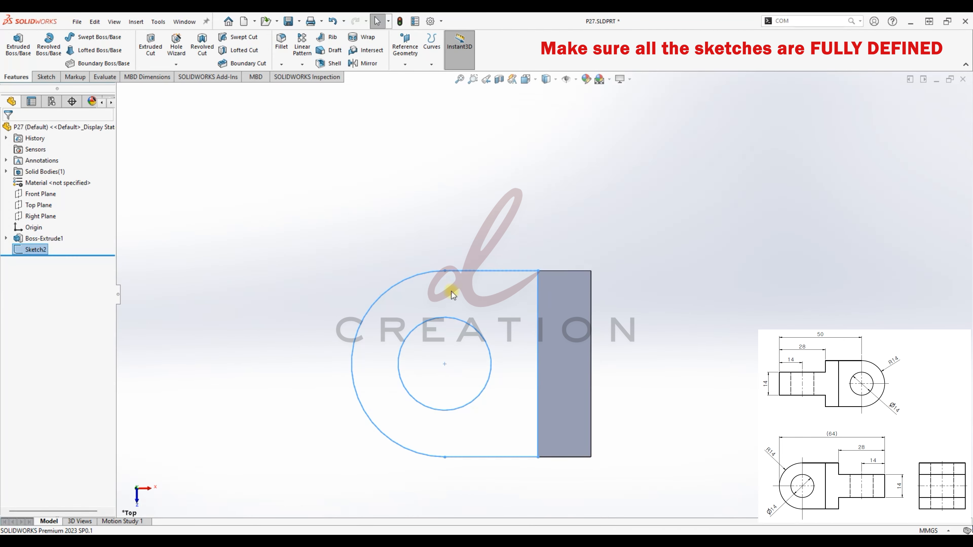
# - Extrude the tab sketch 14 mm about its mid plane, merged with the plate
pyautogui.click(18, 42)
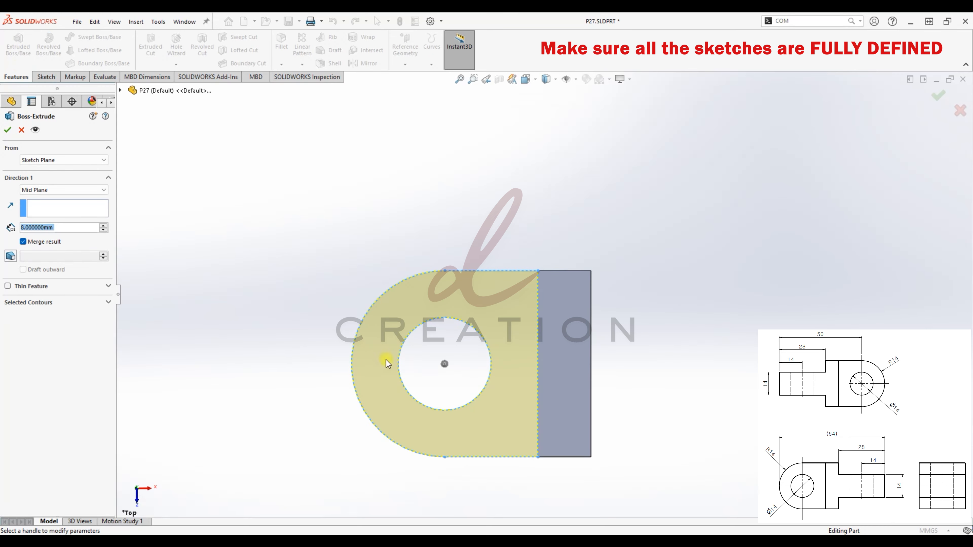
pyautogui.moveTo(423, 280); pyautogui.dragTo(484, 396, button='middle')
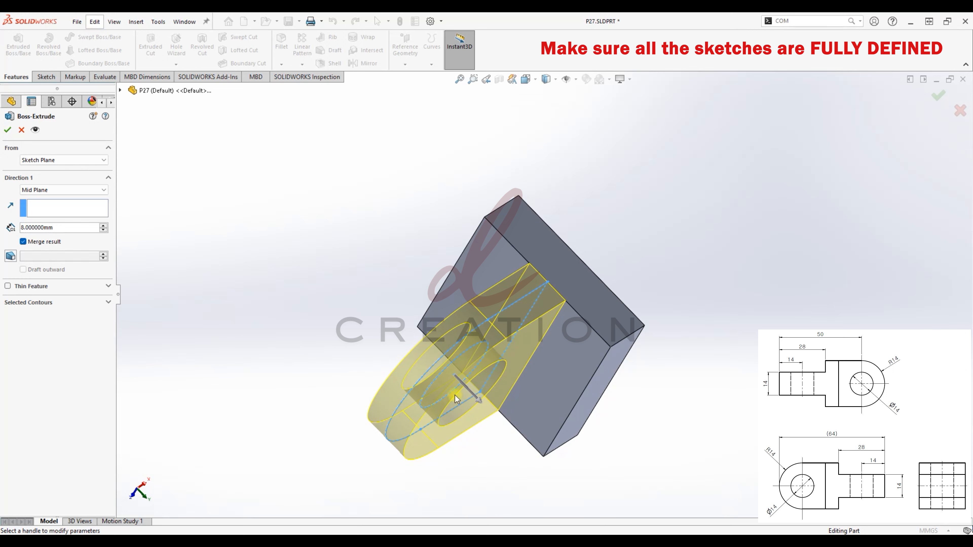
pyautogui.moveTo(71, 230); pyautogui.dragTo(20, 227)
pyautogui.write('14')
pyautogui.press('Return')
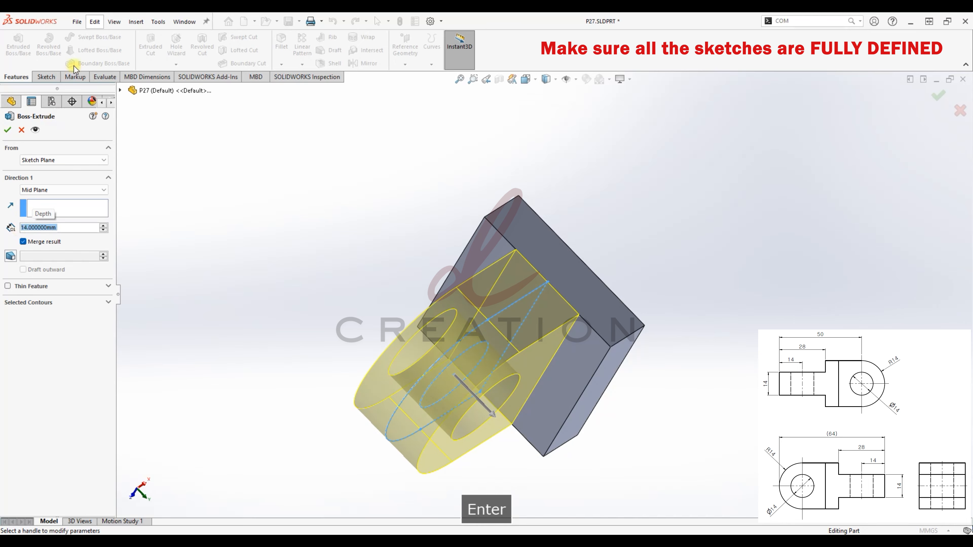
pyautogui.click(8, 129)
# - Show the part in isometric view and check the dimensions in the reference drawing 3D Model (Part 11).png
pyautogui.moveTo(618, 211); pyautogui.dragTo(601, 274, button='middle')
pyautogui.click(528, 79)
pyautogui.click(583, 112)
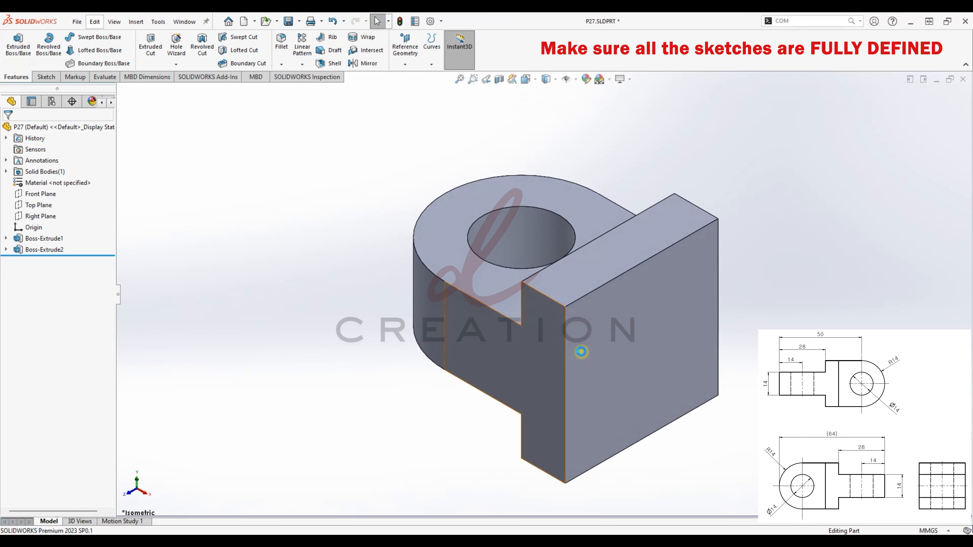
pyautogui.click(604, 533)
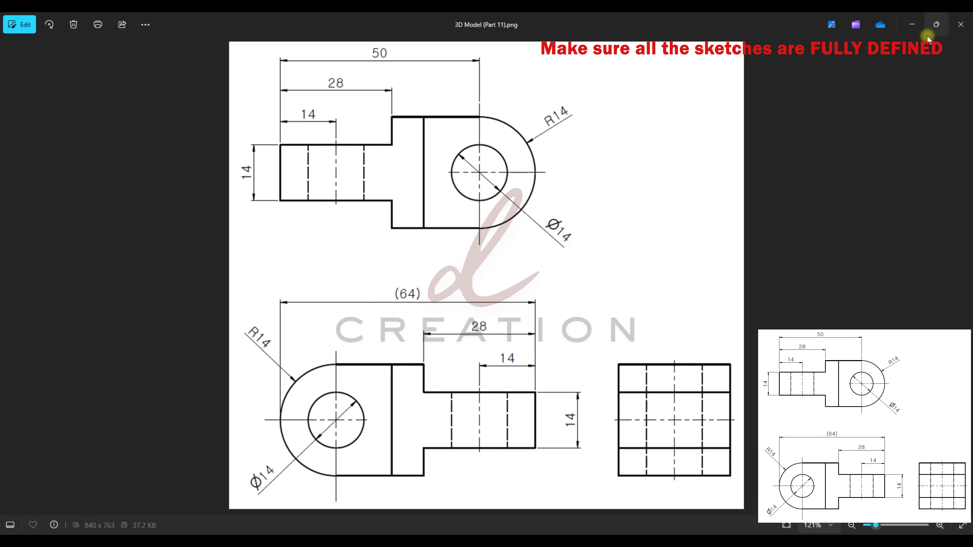
pyautogui.click(912, 24)
# - Start a Move/Copy Body operation with Translate/Rotate options and Copy enabled, selecting the plate-and-tab body
pyautogui.click(832, 18)
pyautogui.write('copy')
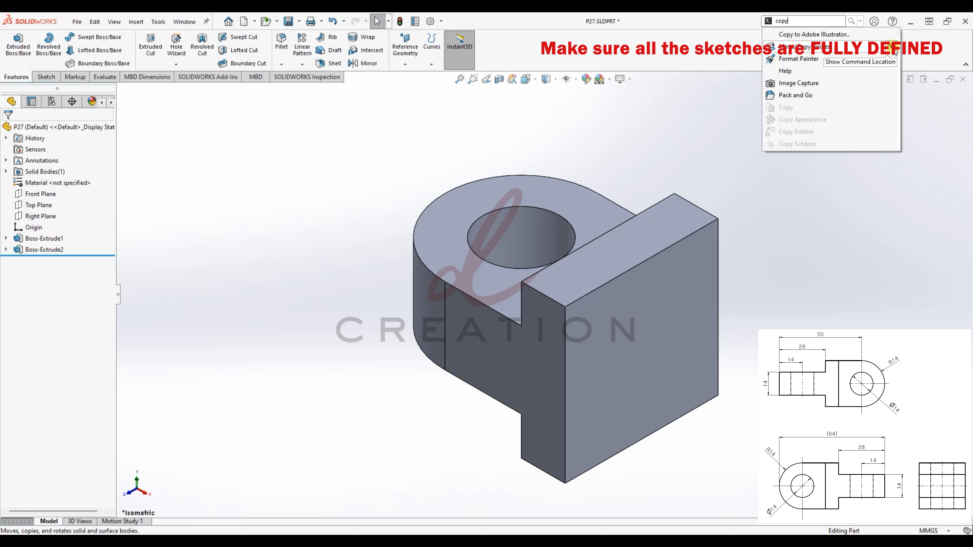
pyautogui.click(821, 50)
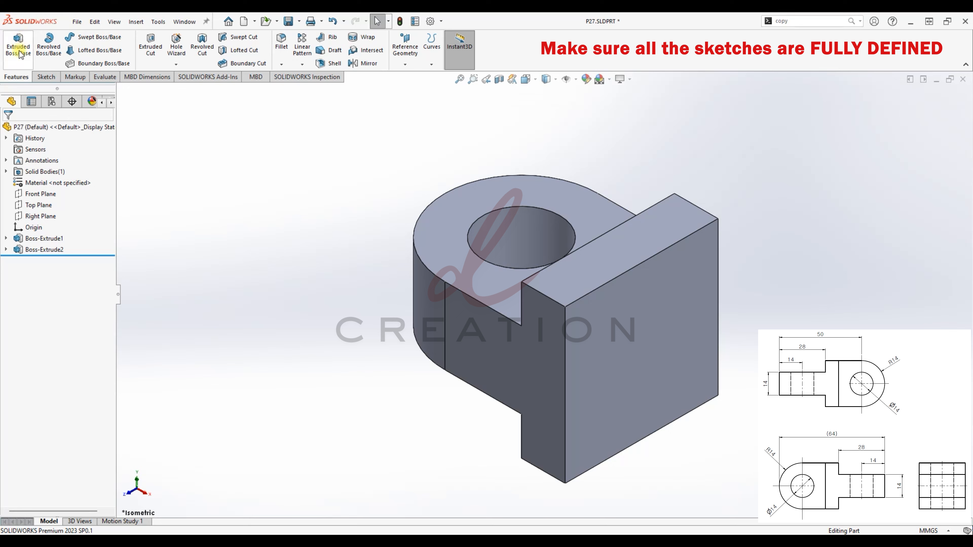
pyautogui.click(815, 24)
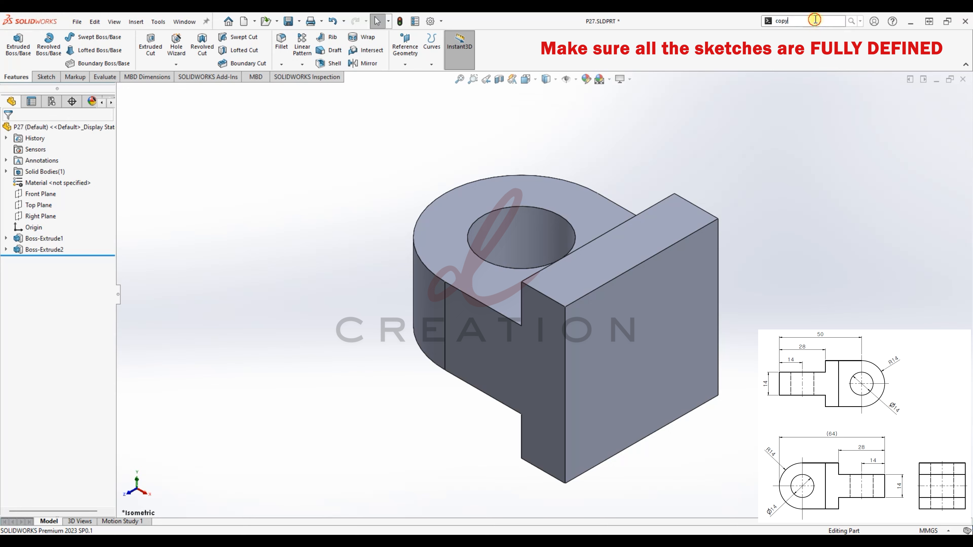
pyautogui.click(839, 32)
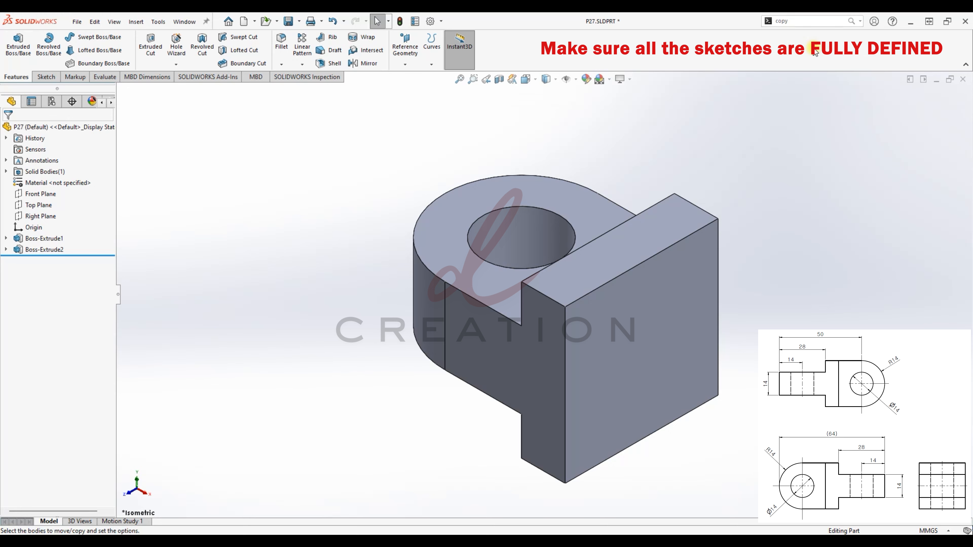
pyautogui.click(59, 406)
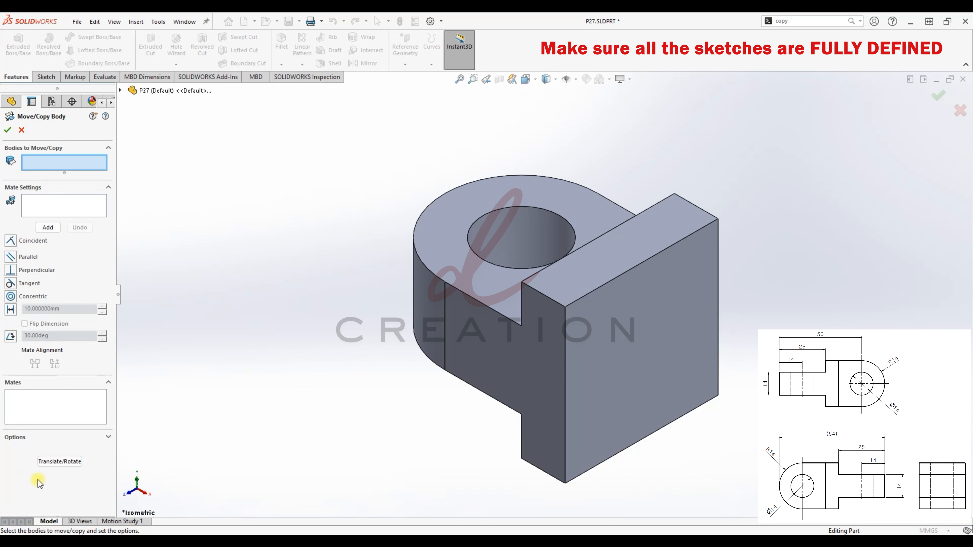
pyautogui.click(63, 465)
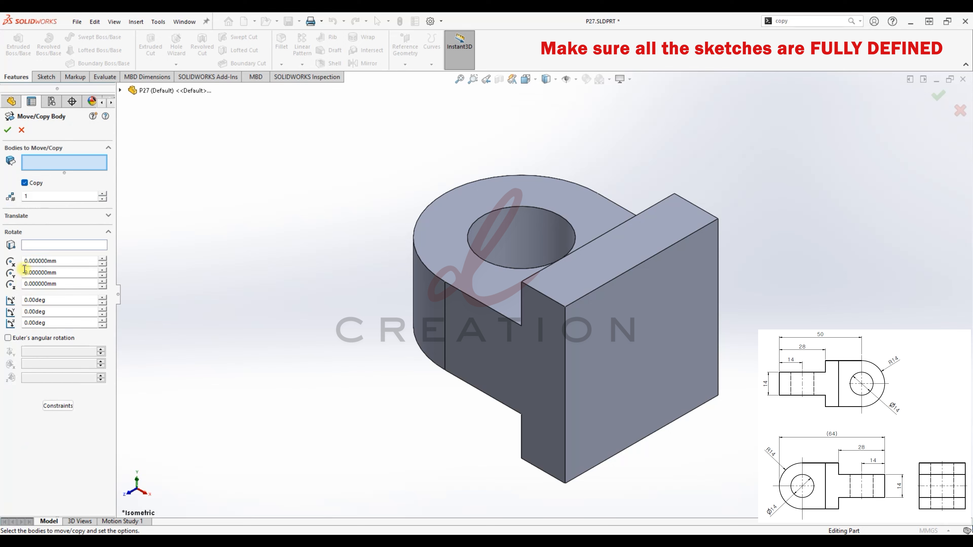
pyautogui.click(582, 273)
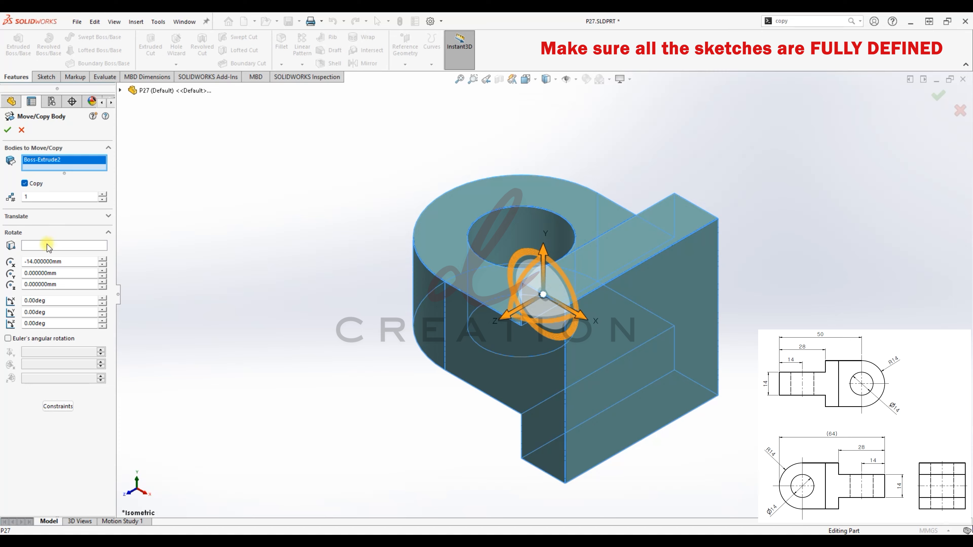
# - Try to position the body copy by freely translating and rotating it with the triad
pyautogui.moveTo(560, 274)
pyautogui.mouseDown()
pyautogui.moveTo(541, 363)
pyautogui.moveTo(561, 281)
pyautogui.mouseUp()
pyautogui.moveTo(582, 317); pyautogui.dragTo(617, 334)
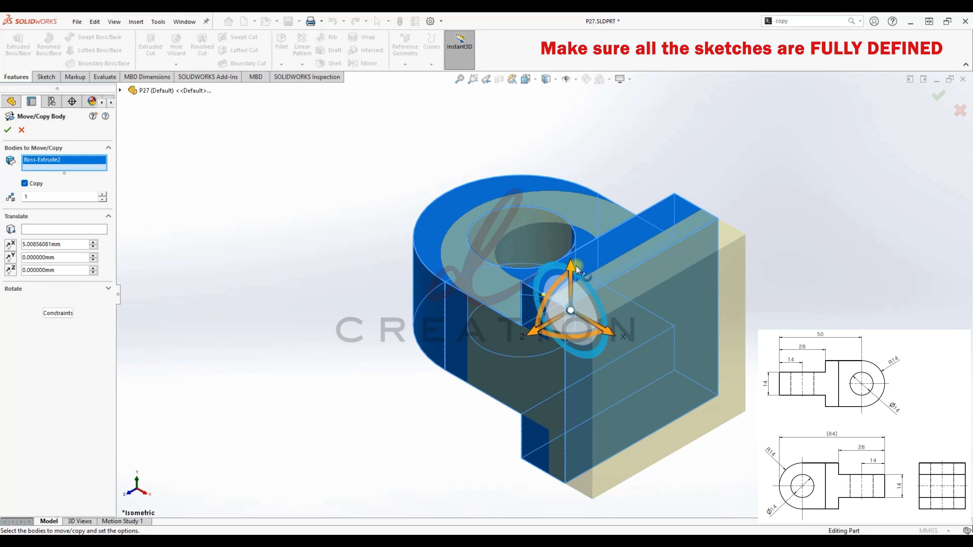
pyautogui.moveTo(572, 268); pyautogui.dragTo(589, 173)
pyautogui.moveTo(592, 227); pyautogui.dragTo(516, 379)
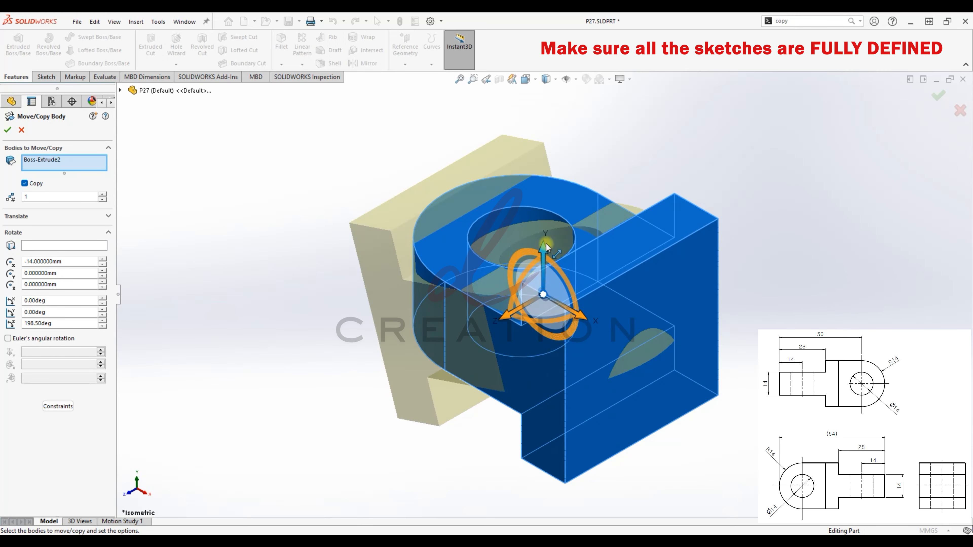
# - Enable Euler's angular rotation, reselect the plate-and-tab body and set its yaw angle to 180°
pyautogui.click(8, 339)
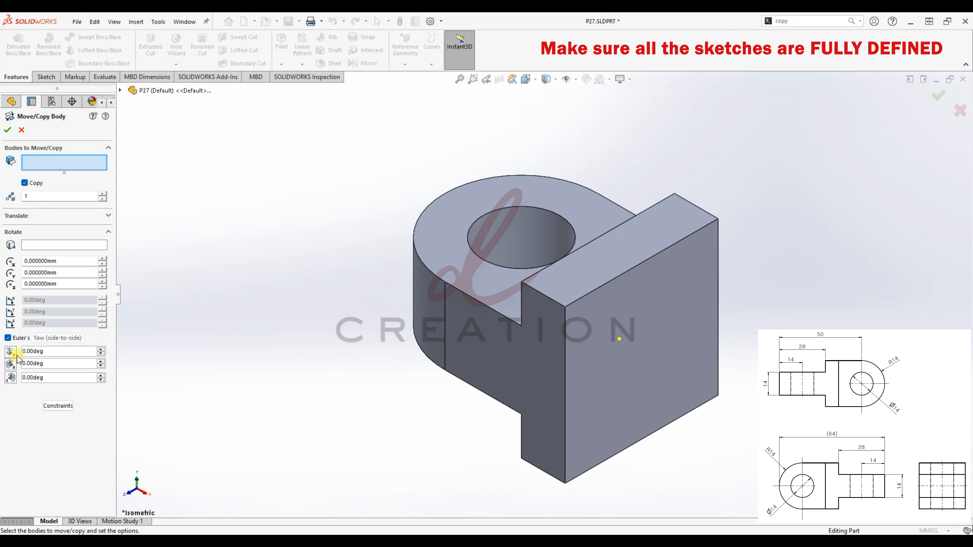
pyautogui.moveTo(77, 353); pyautogui.dragTo(21, 356)
pyautogui.write('180')
pyautogui.press('Return')
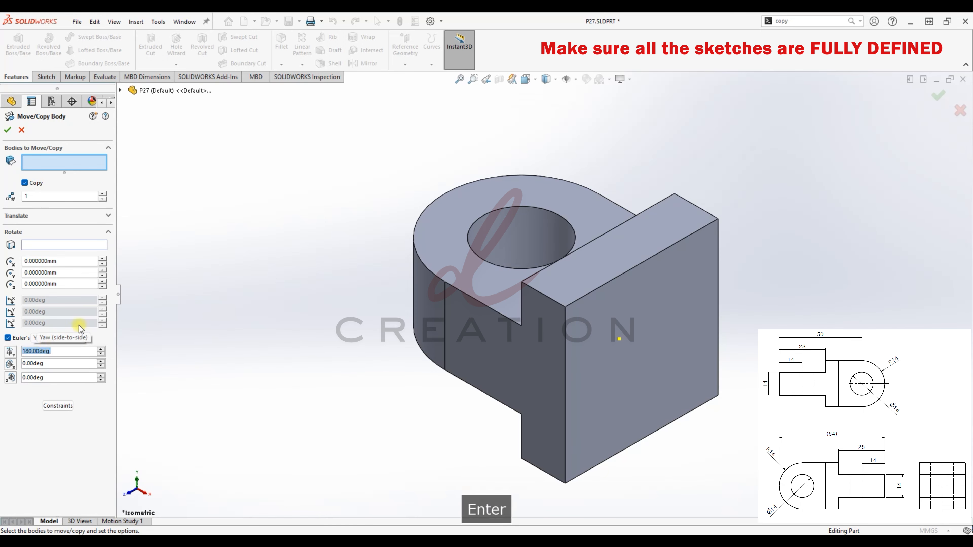
pyautogui.click(681, 271)
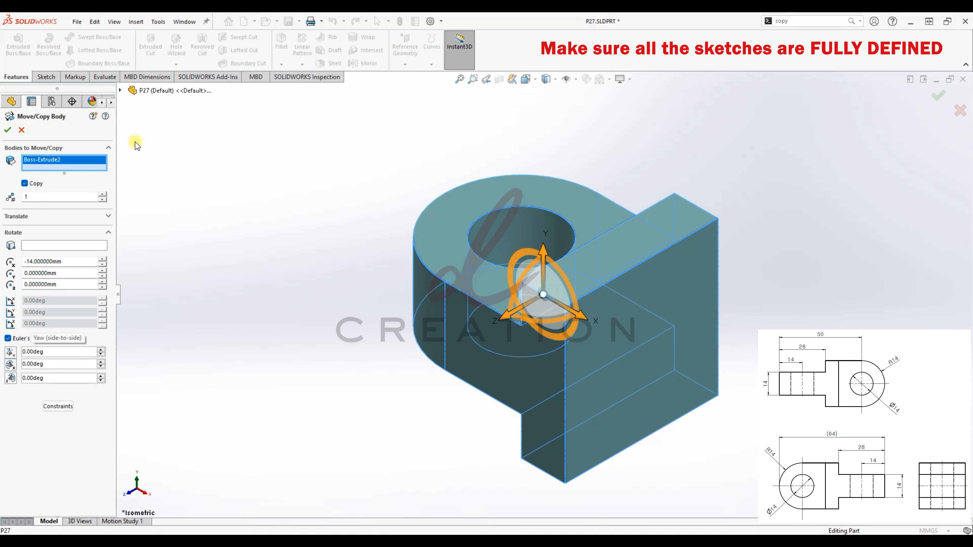
pyautogui.click(77, 352)
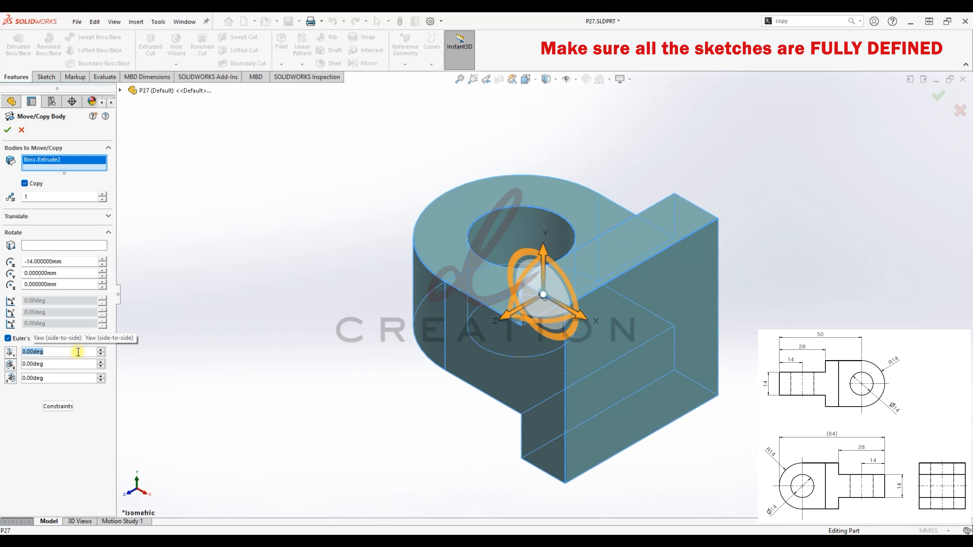
pyautogui.write('180')
pyautogui.press('Return')
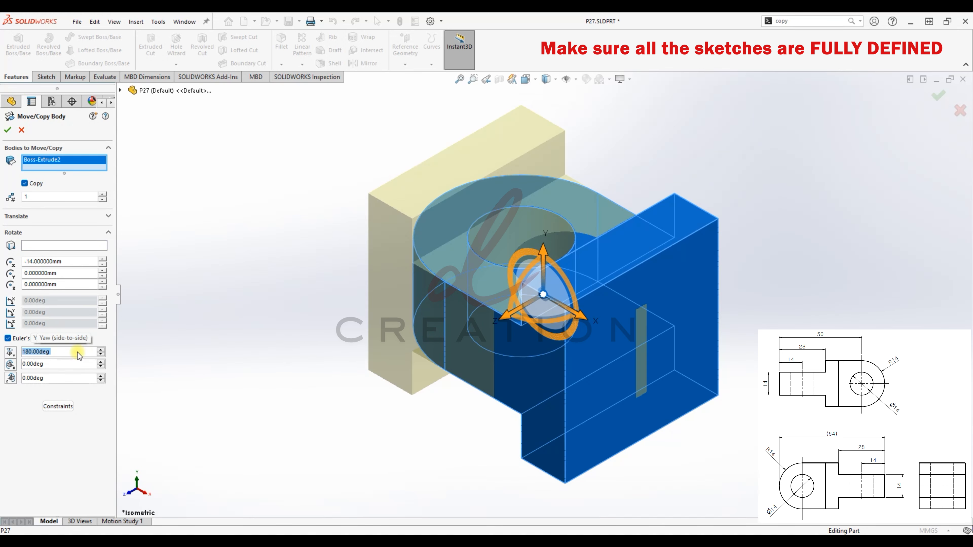
# - Set the rotation origin's X coordinate to 0 mm and enter the 180° yaw again for the body copy
pyautogui.doubleClick(87, 261)
pyautogui.write('0')
pyautogui.press('Return')
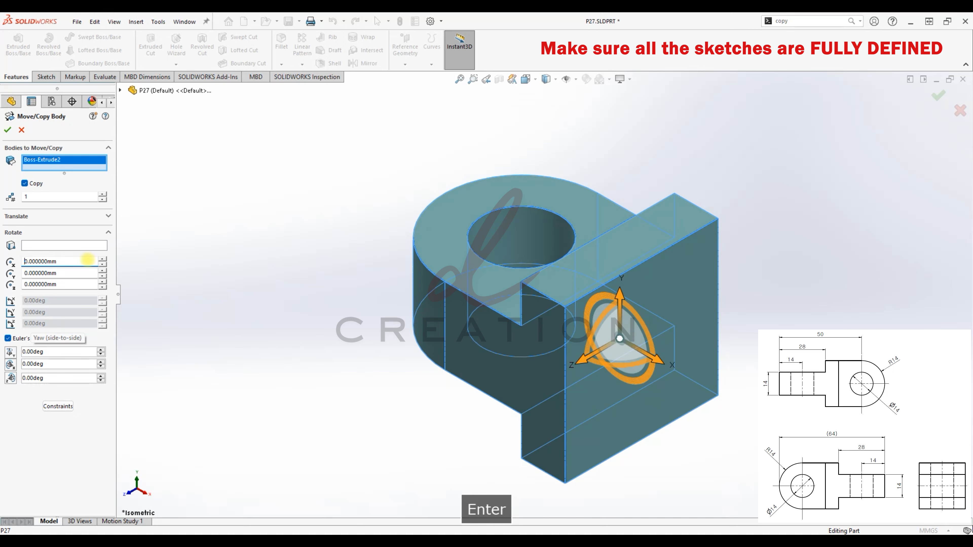
pyautogui.click(101, 349)
pyautogui.click(101, 349)
pyautogui.click(101, 349)
pyautogui.write('180')
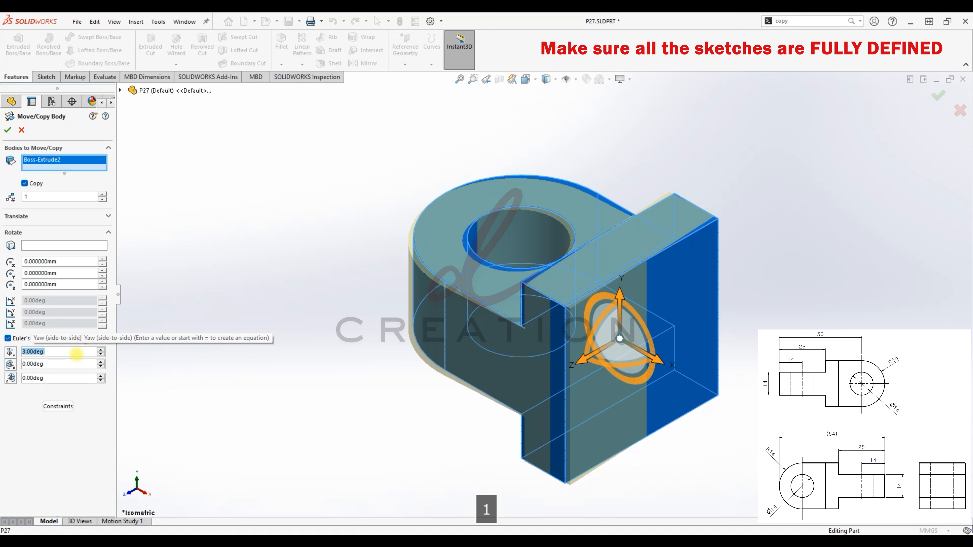
pyautogui.press('Return')
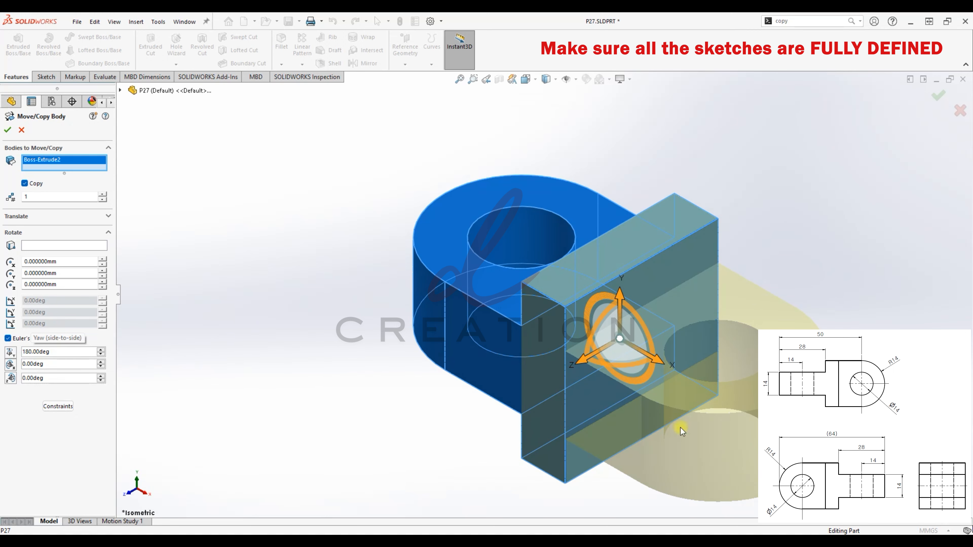
# - Set the pitch angle to 90° and create the rotated body copy
pyautogui.write('90')
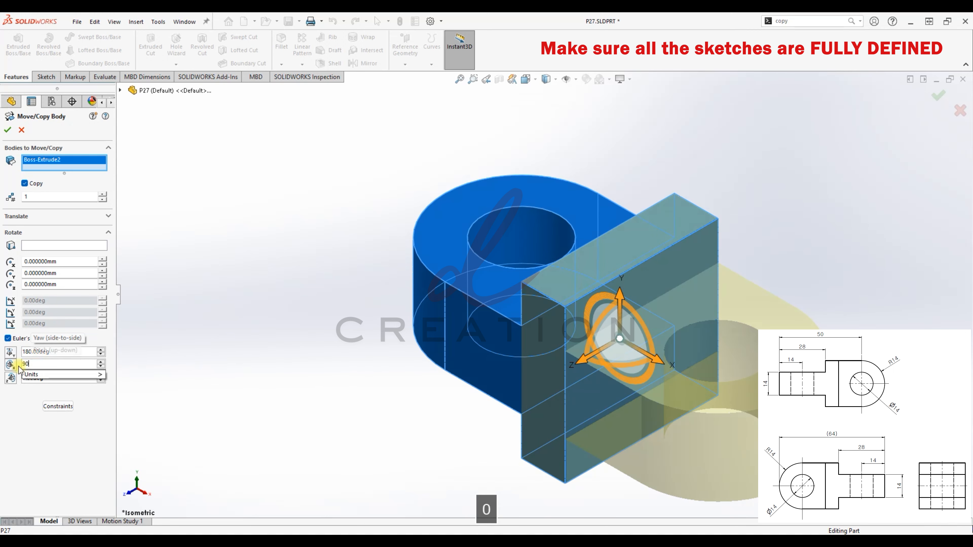
pyautogui.press('Return')
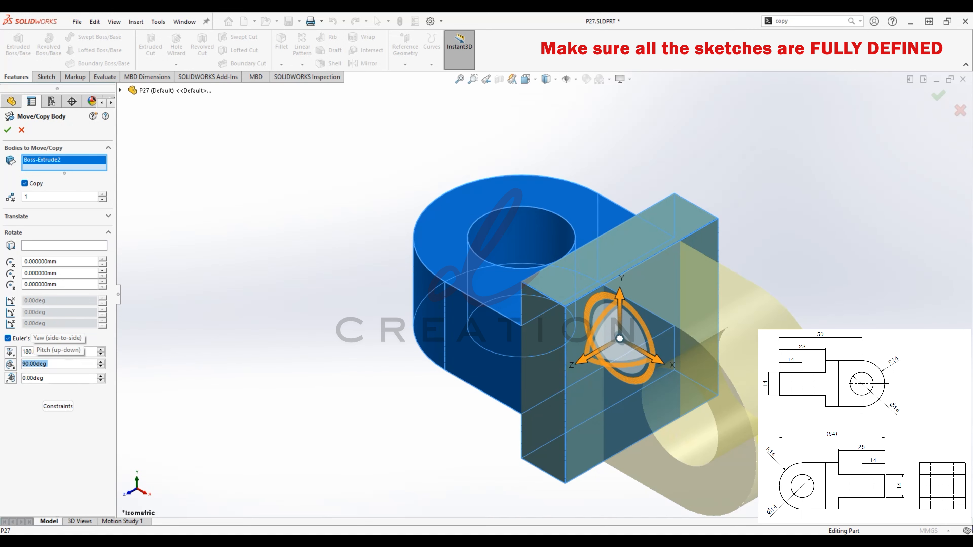
pyautogui.click(9, 129)
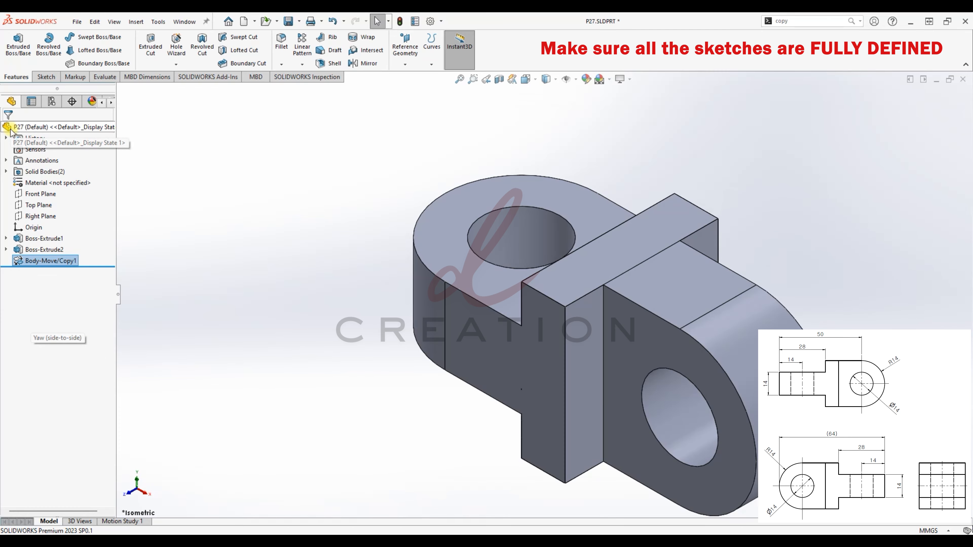
# - Combine the original body and its rotated copy into one solid using the Add operation
pyautogui.moveTo(517, 311); pyautogui.dragTo(564, 278, button='middle')
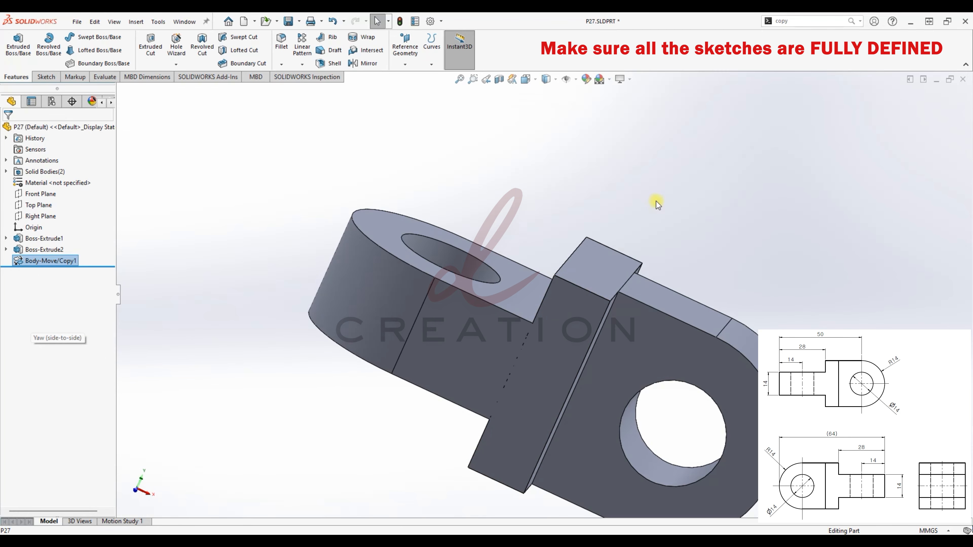
pyautogui.scroll(-5, 513, 298)
pyautogui.click(237, 409)
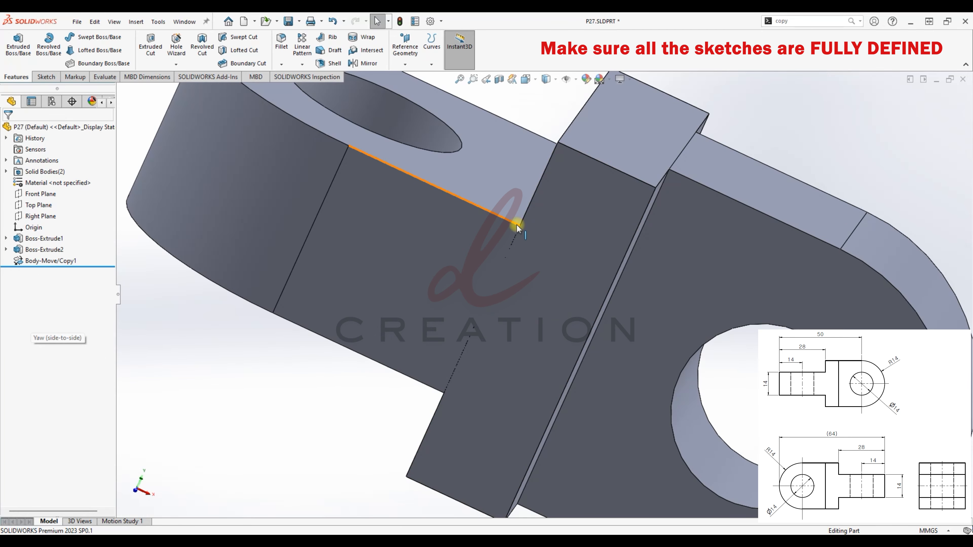
pyautogui.press('f')
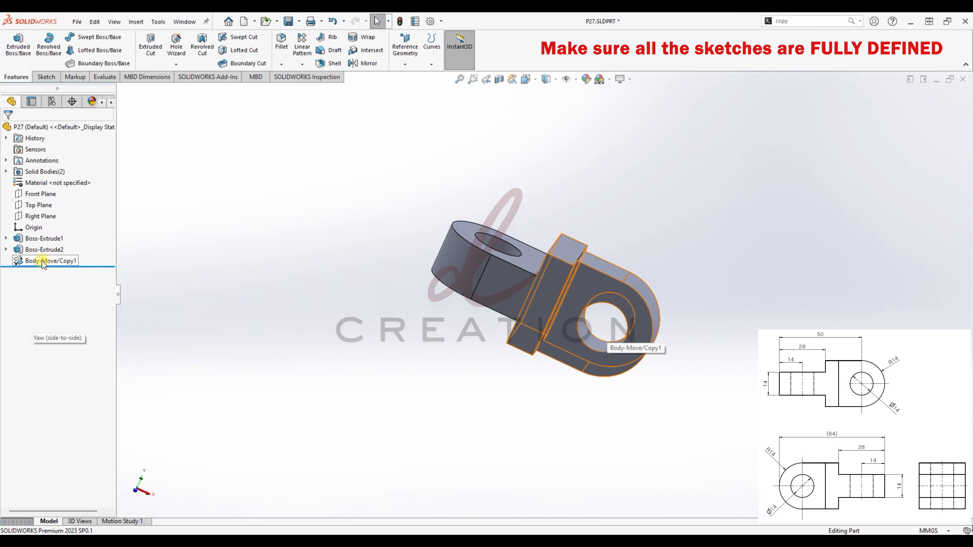
pyautogui.moveTo(729, 236); pyautogui.dragTo(708, 248, button='middle')
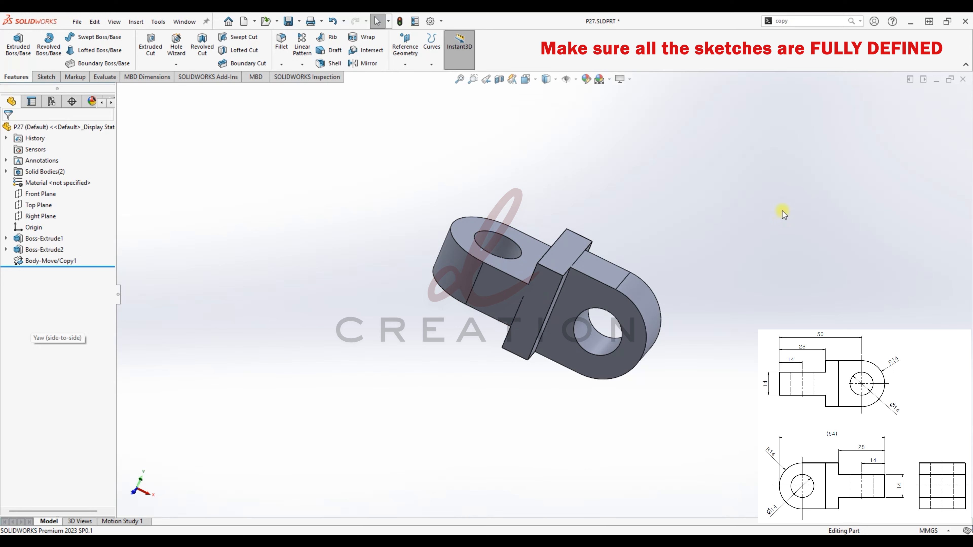
pyautogui.click(825, 20)
pyautogui.write('combin')
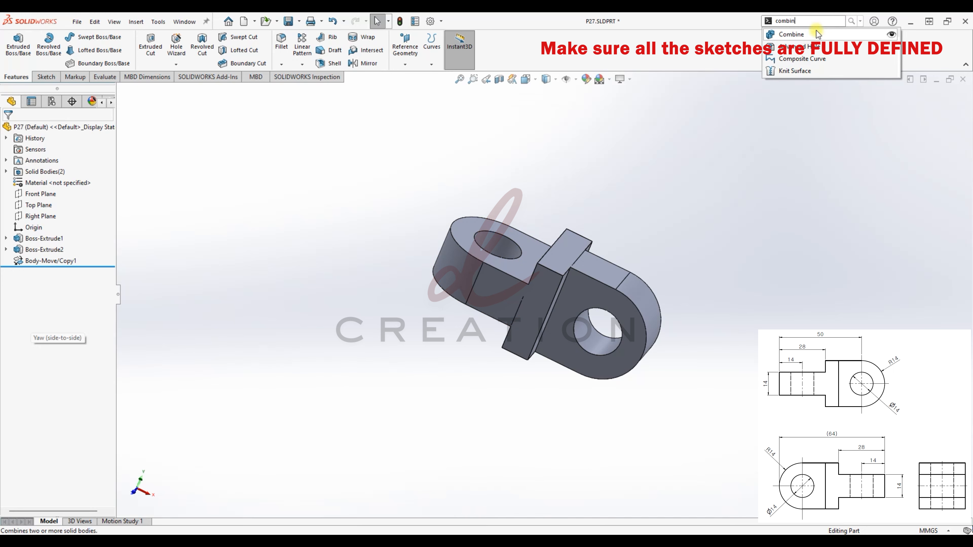
pyautogui.click(815, 34)
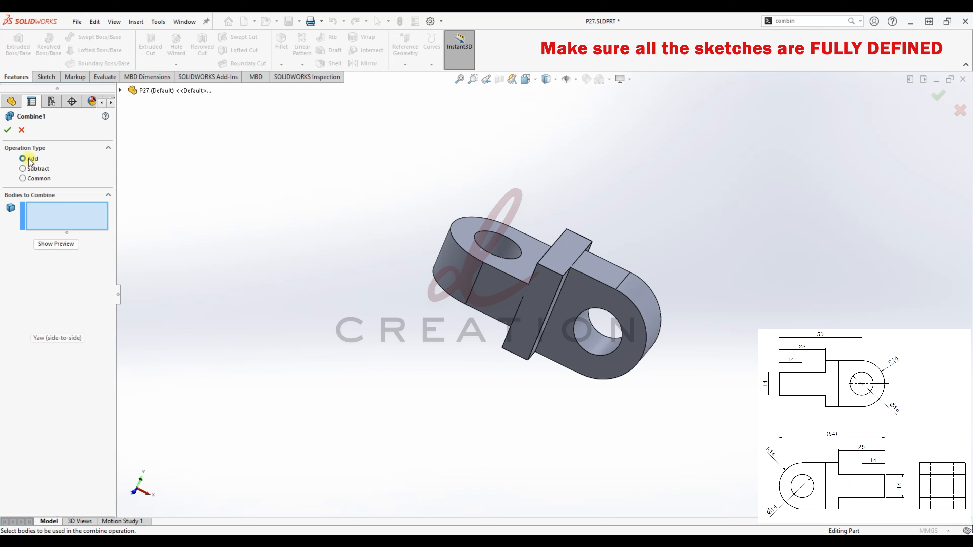
pyautogui.click(522, 252)
pyautogui.click(592, 273)
pyautogui.click(51, 245)
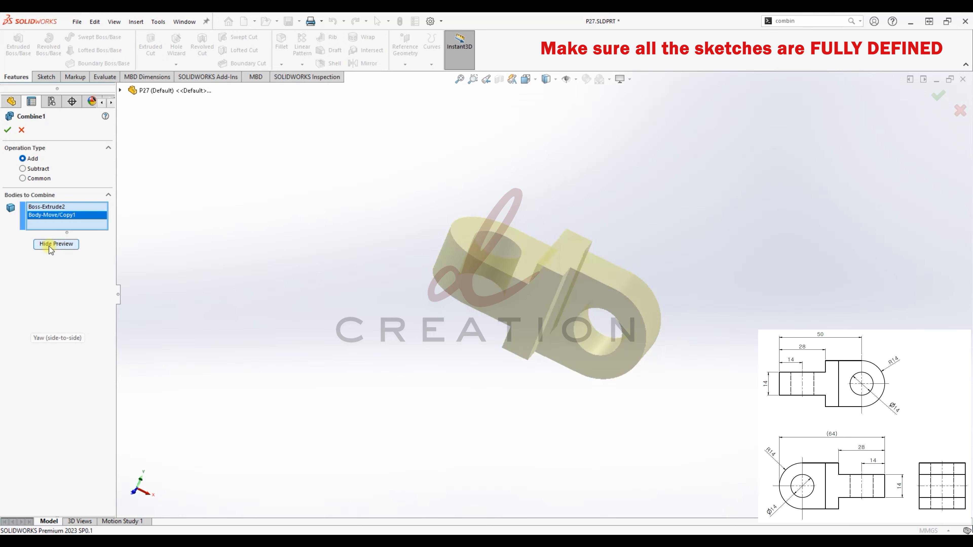
pyautogui.moveTo(675, 324); pyautogui.dragTo(55, 276, button='middle')
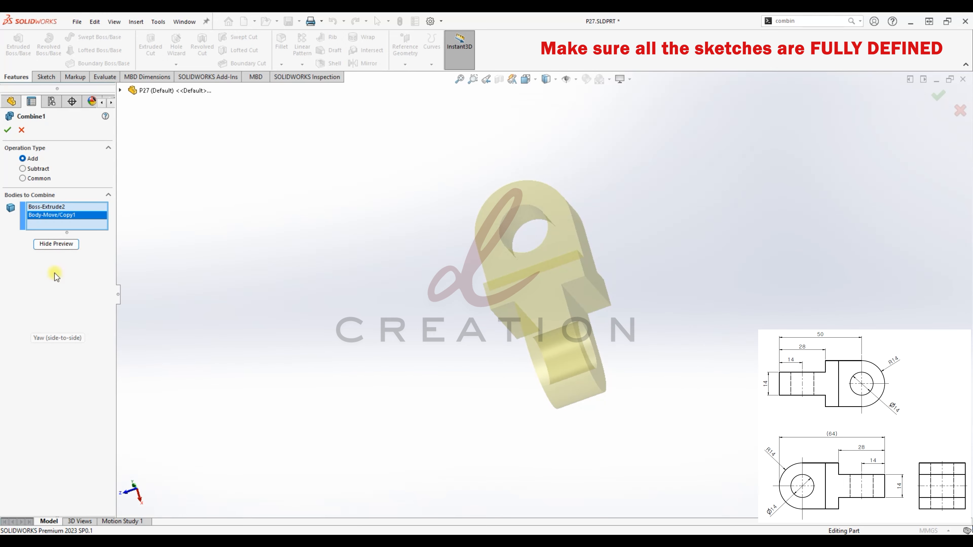
pyautogui.click(8, 130)
# - Examine the combined part from all sides and in the isometric, front, top and right views
pyautogui.moveTo(647, 356); pyautogui.dragTo(510, 94, button='middle')
pyautogui.click(570, 124)
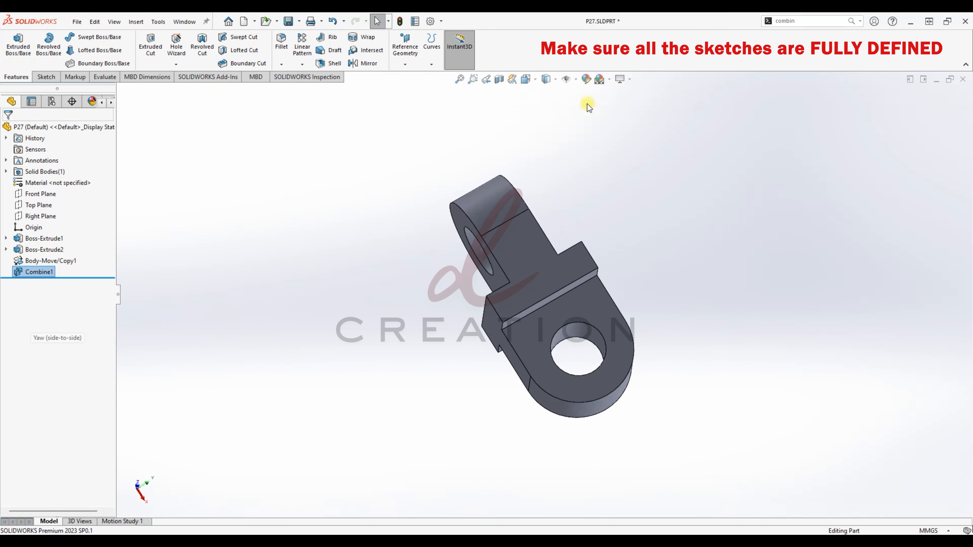
pyautogui.moveTo(708, 253); pyautogui.dragTo(701, 257, button='middle')
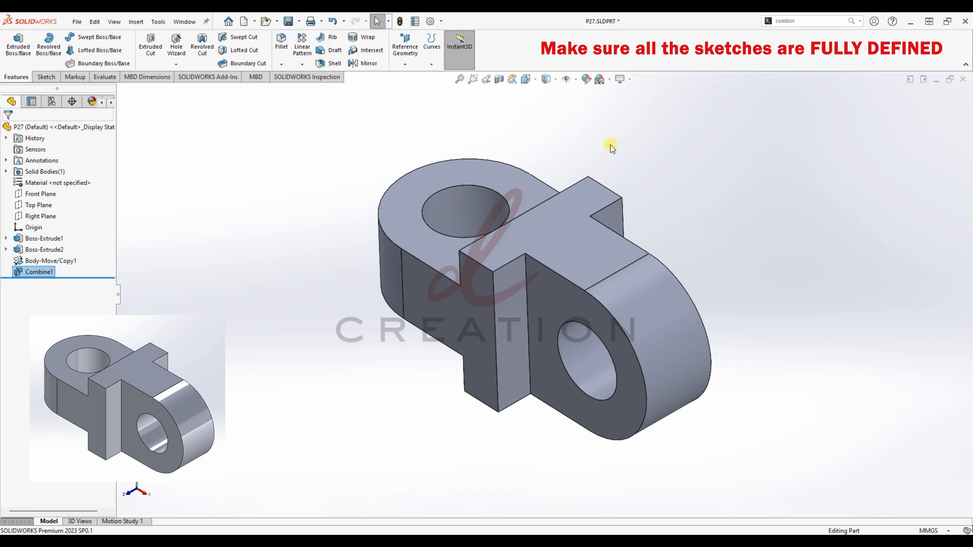
pyautogui.click(526, 80)
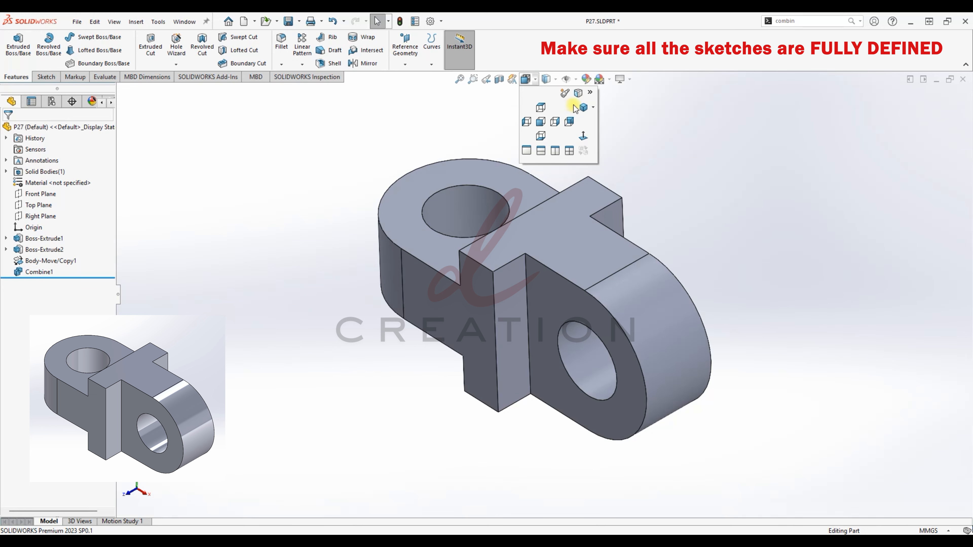
pyautogui.click(581, 104)
pyautogui.click(532, 81)
pyautogui.click(543, 121)
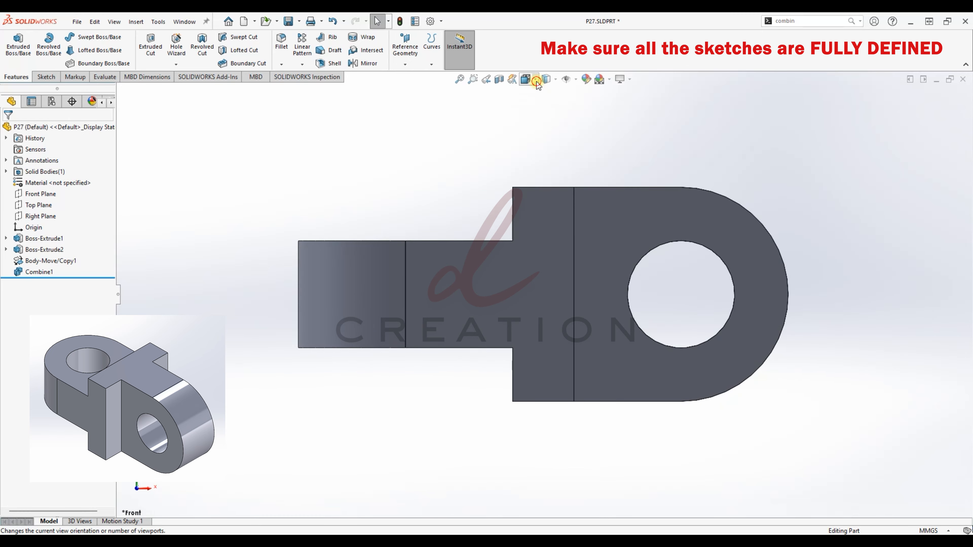
pyautogui.click(531, 81)
pyautogui.click(542, 109)
pyautogui.click(531, 80)
pyautogui.click(561, 121)
pyautogui.click(531, 81)
pyautogui.click(580, 106)
# - Display the part with hidden lines visible and examine its holes and edges in the front and other standard views
pyautogui.click(555, 80)
pyautogui.click(548, 135)
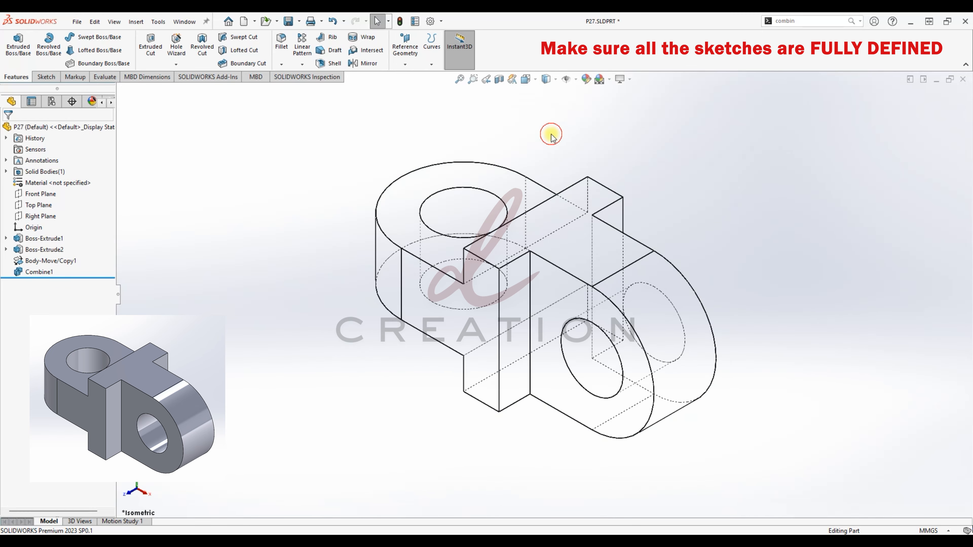
pyautogui.click(540, 115)
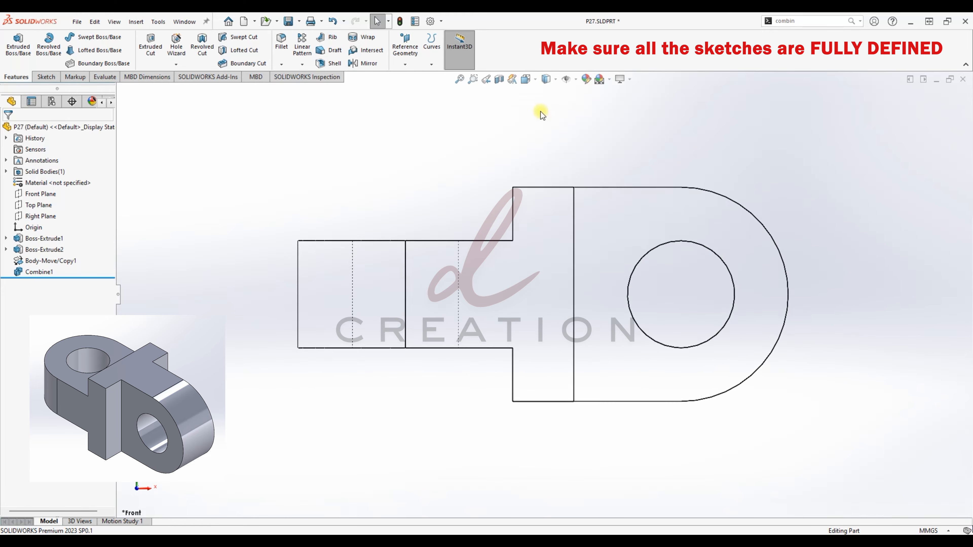
pyautogui.click(569, 116)
pyautogui.click(528, 79)
pyautogui.click(554, 117)
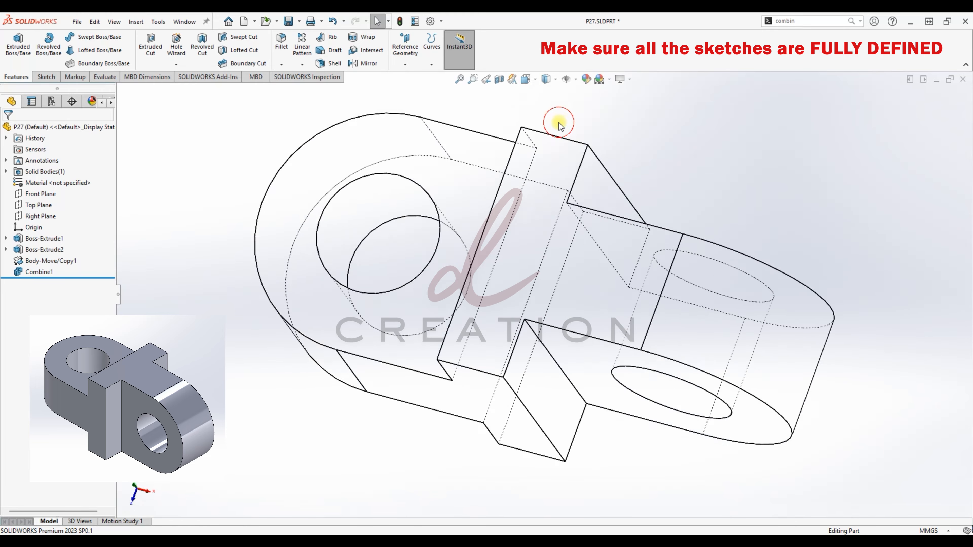
# - Return the part to the isometric view with shaded display and edges
pyautogui.click(537, 80)
pyautogui.click(580, 104)
pyautogui.click(545, 79)
pyautogui.click(549, 94)
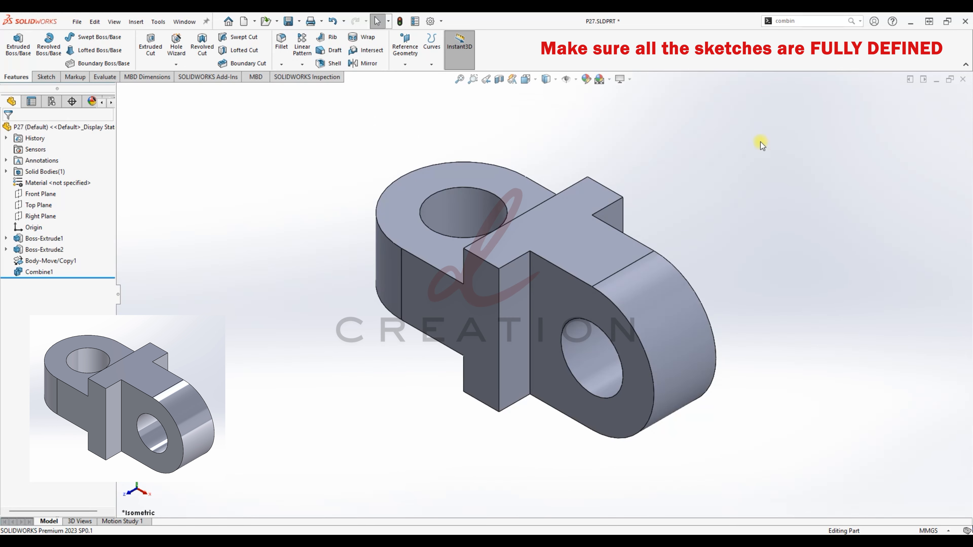